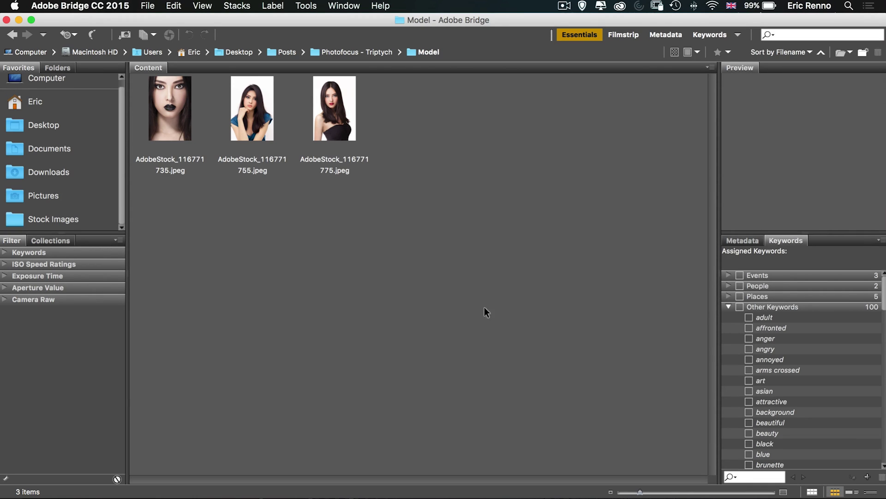
Step: Open the three AdobeStock portrait images from the Model folder in Photoshop
left_click_drag(270, 200, 193, 121)
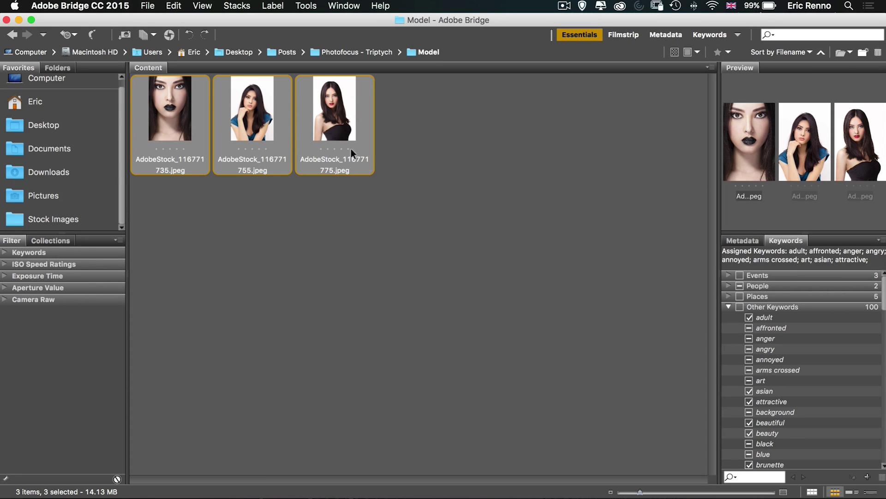
right_click(340, 119)
left_click(372, 132)
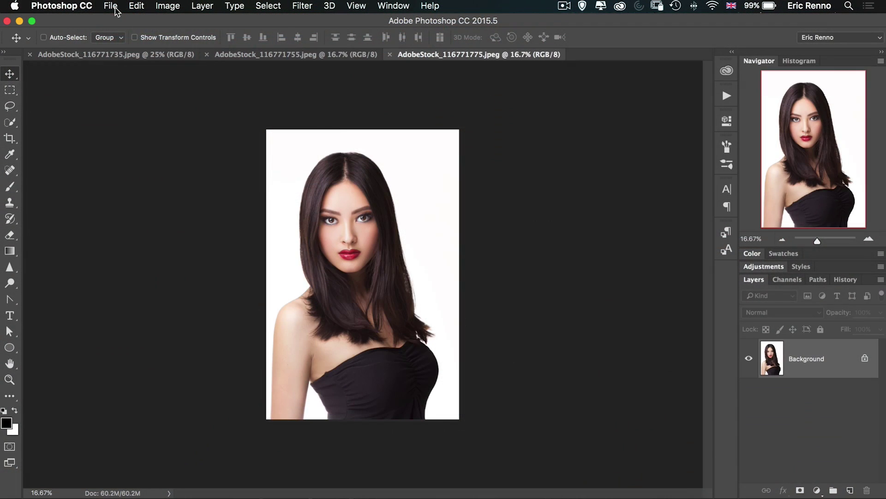
Step: Create a white A4 International Paper document at 300 pixels/inch in RGB Color and rotate its canvas 90° clockwise
left_click(113, 6)
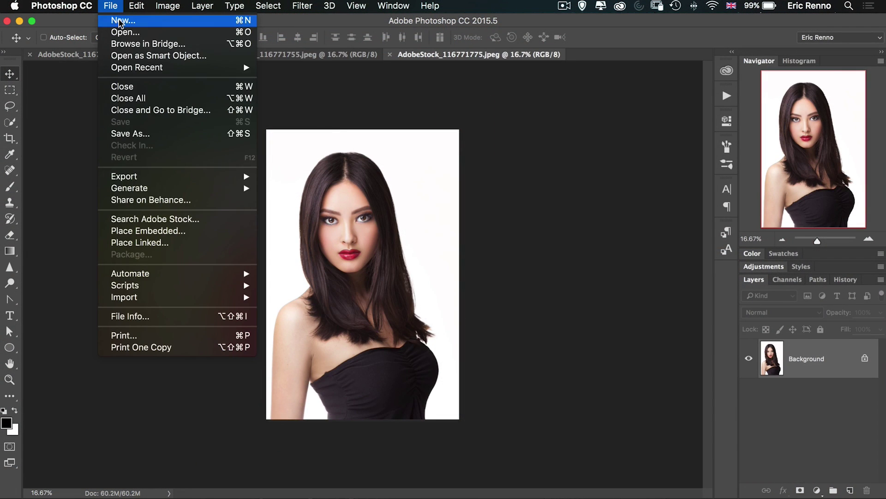
left_click(122, 20)
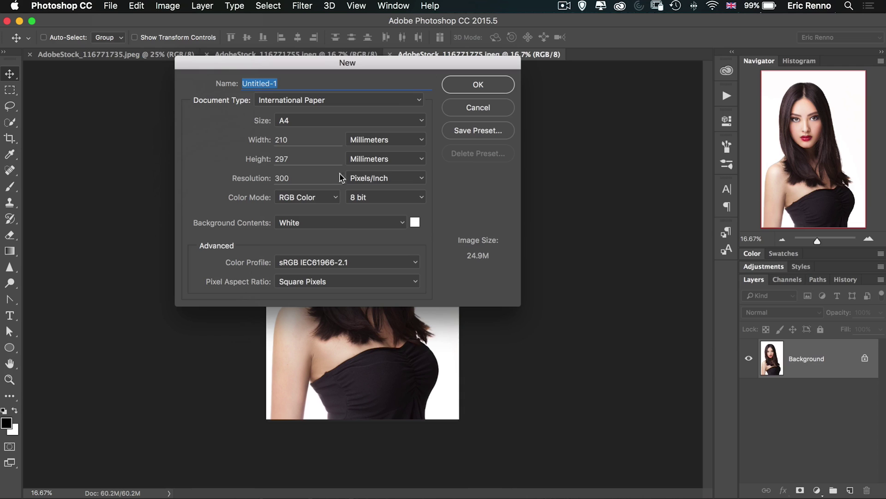
left_click(463, 87)
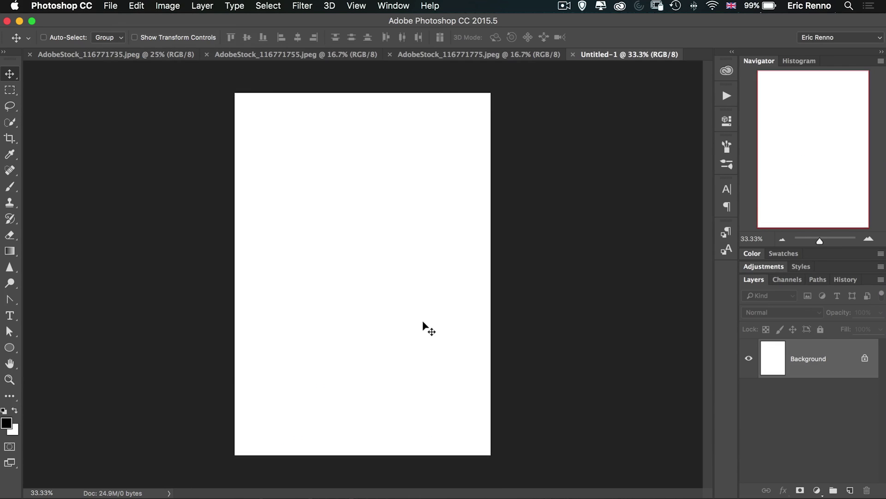
left_click(169, 6)
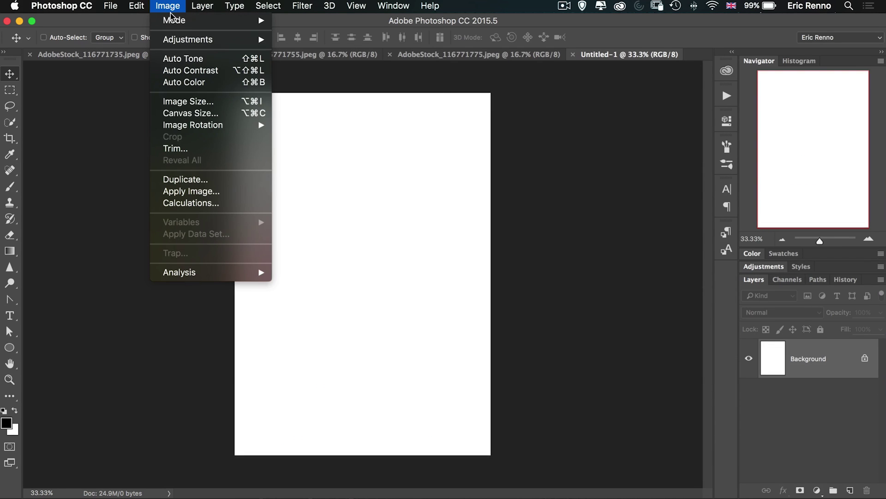
mouse_move(217, 125)
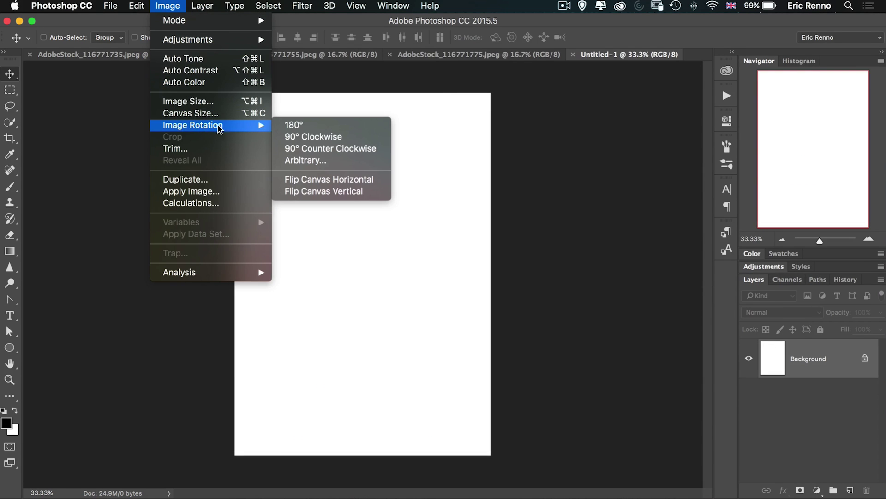
left_click(290, 136)
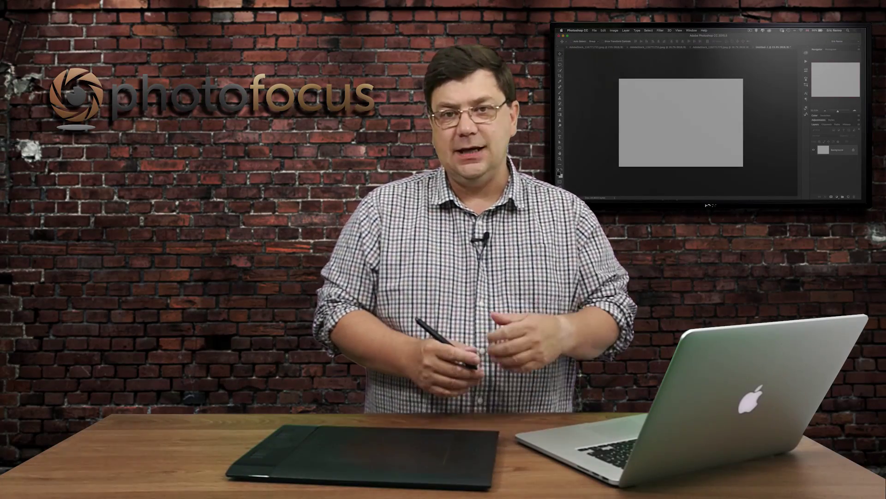
Step: Show the rulers, choose Centimeters as their unit, and hide them again
left_click(679, 30)
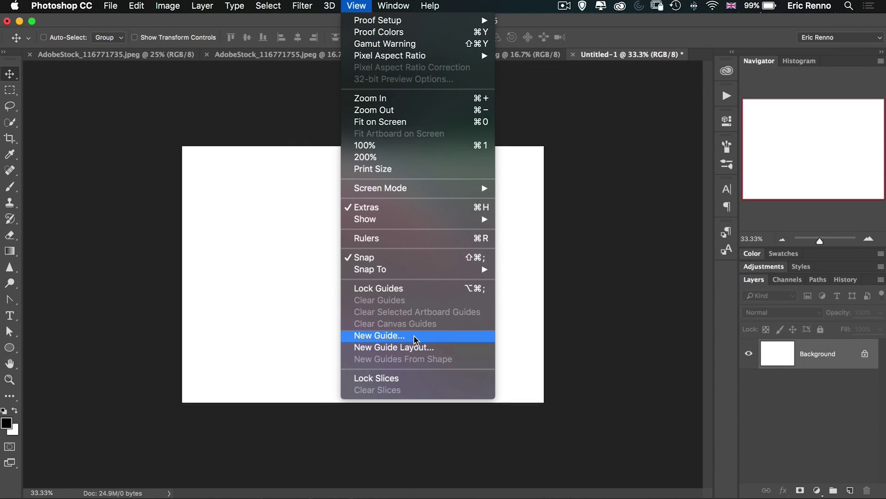
left_click(571, 328)
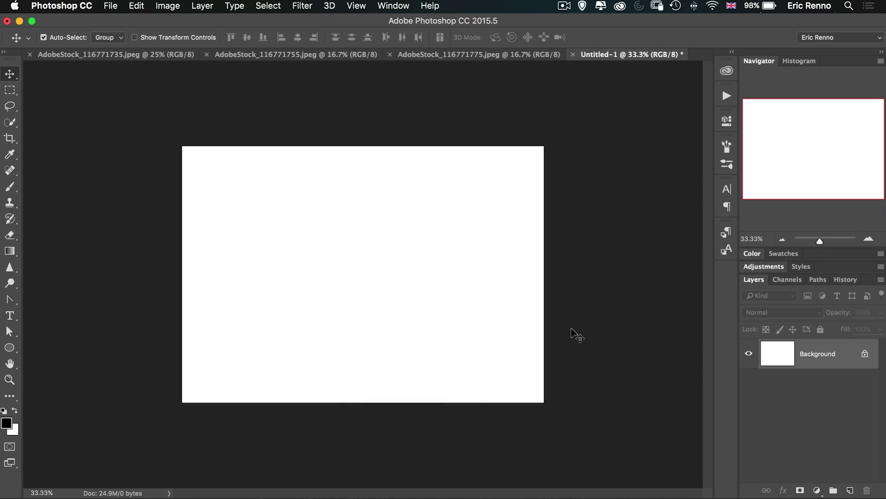
key("super+r")
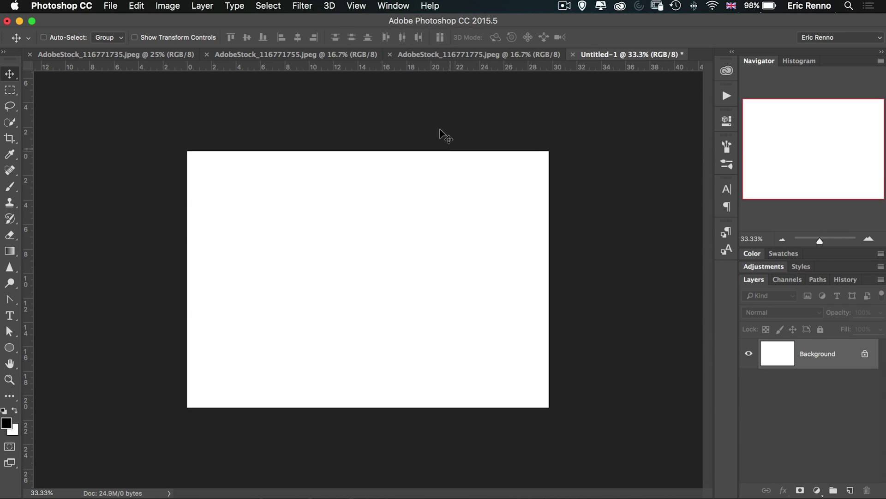
right_click(390, 69)
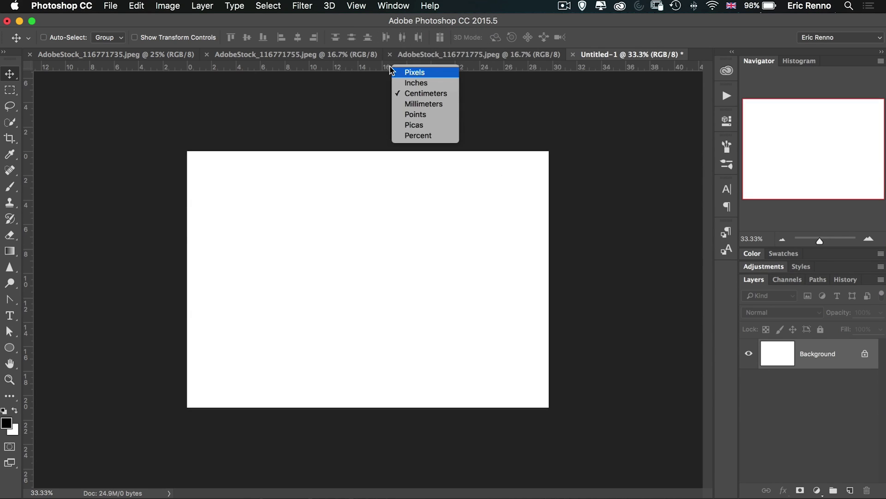
left_click(436, 94)
key("super+r")
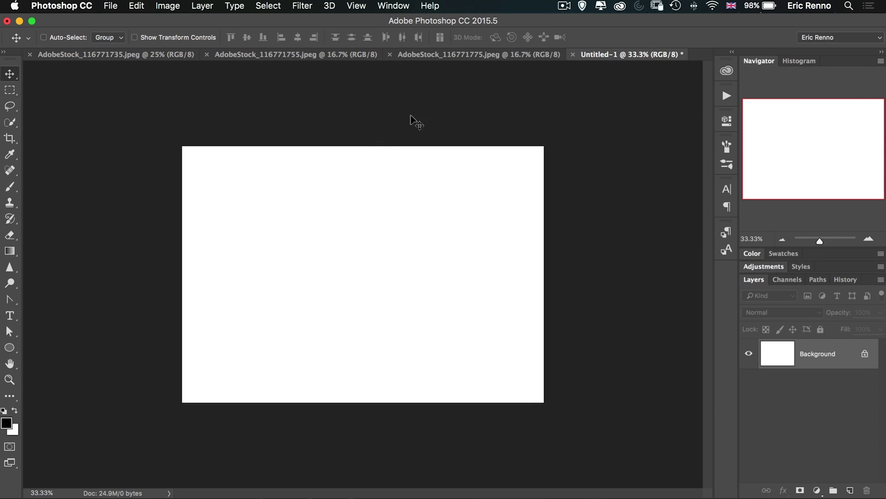
Step: Start a new guide layout for the blank canvas using the Default preset
left_click(375, 5)
mouse_move(361, 10)
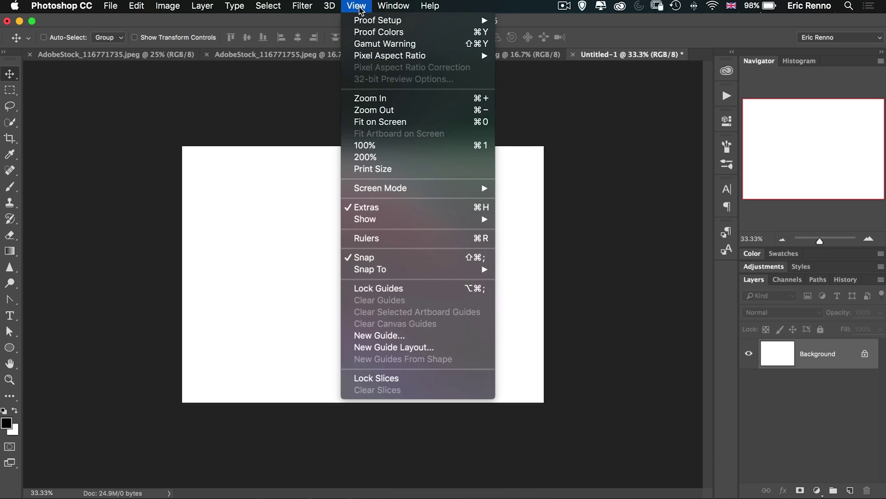
left_click(427, 347)
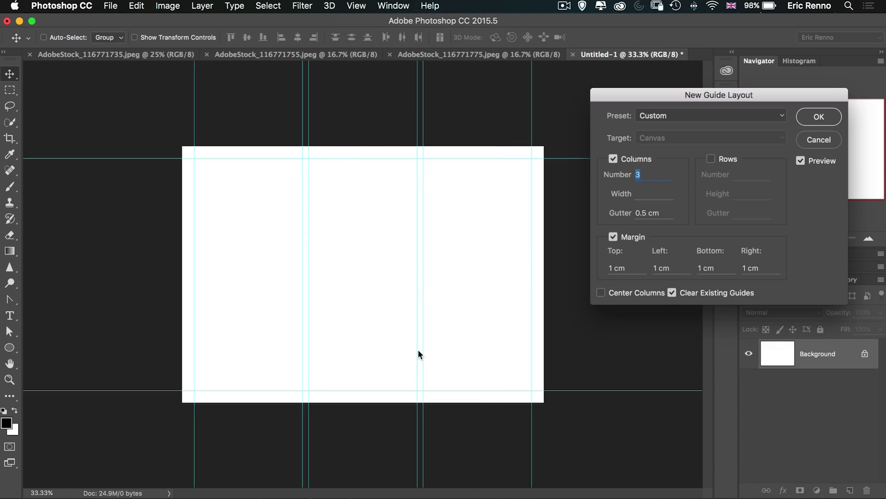
left_click(762, 113)
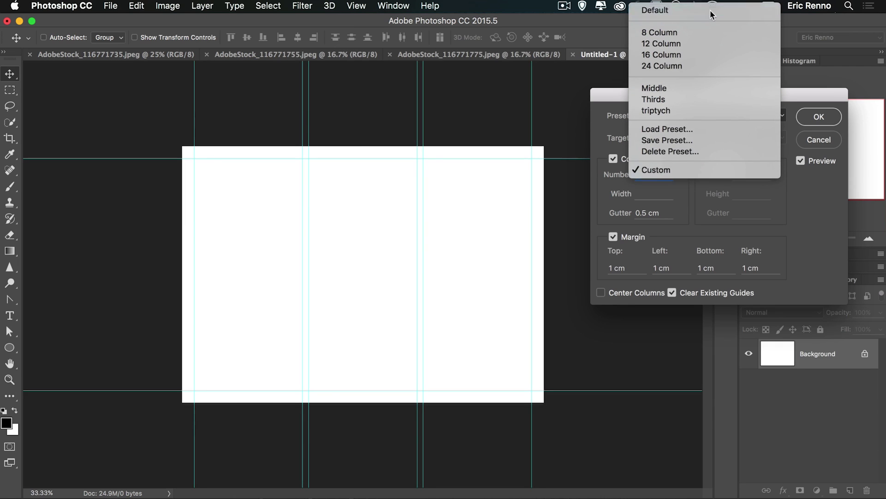
left_click(710, 10)
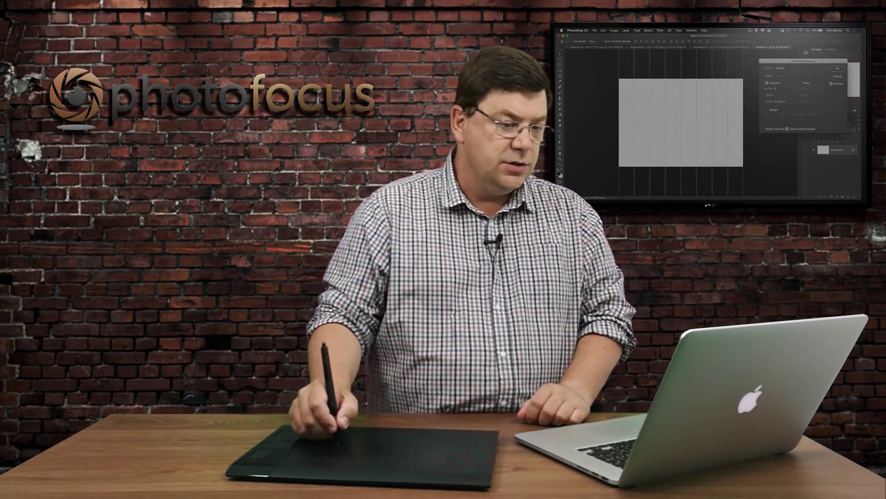
left_click_drag(781, 61, 723, 99)
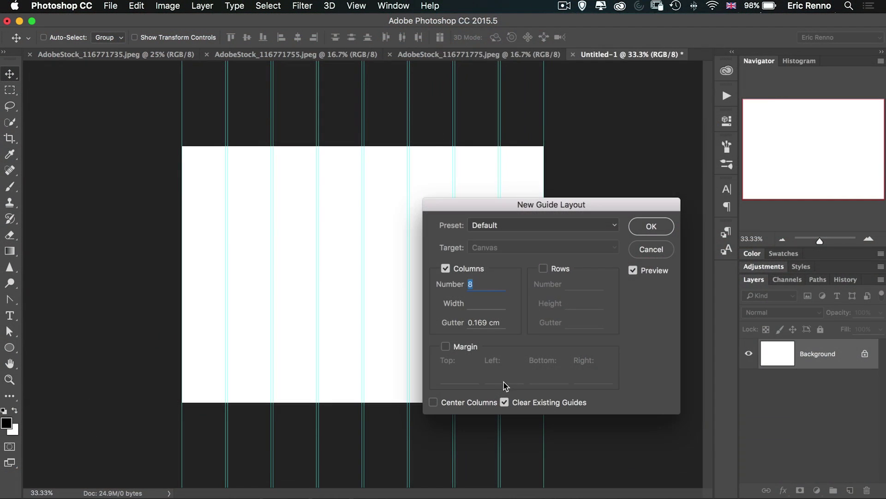
Step: Set the guide layout to 3 columns with a .5 cm gutter
left_click(445, 268)
type("3")
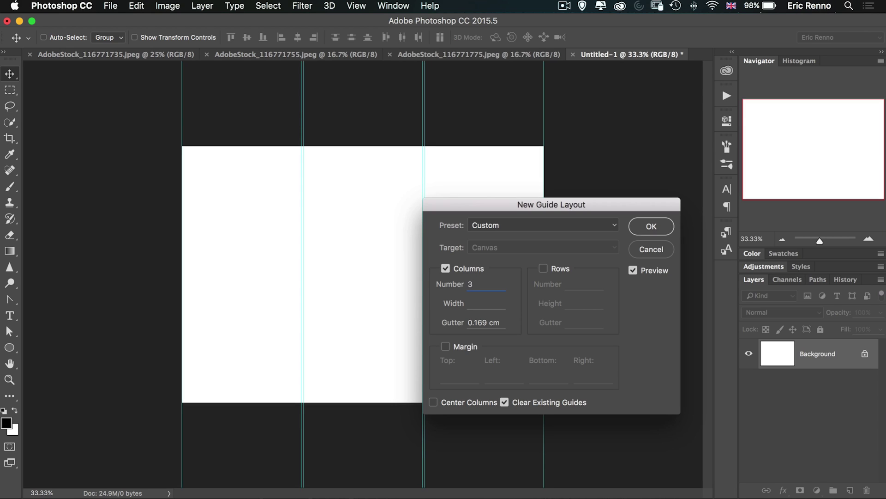
key("Tab")
key("Tab")
type(".5")
key("Tab")
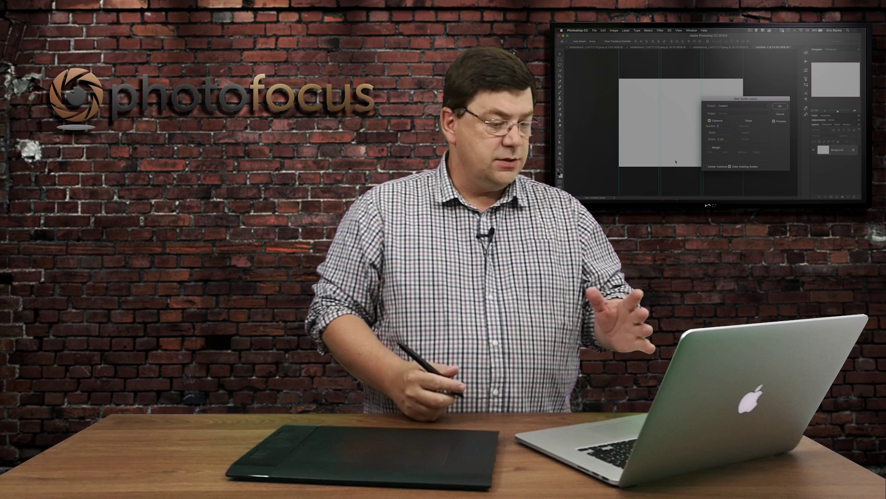
Step: Enable margins of .5 cm on all four sides and create the guide layout
left_click(712, 147)
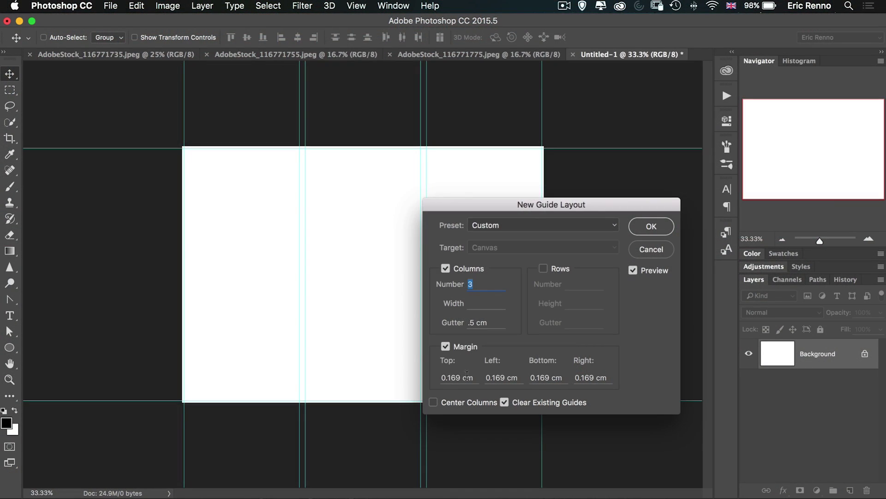
left_click_drag(467, 374, 423, 354)
type(".5")
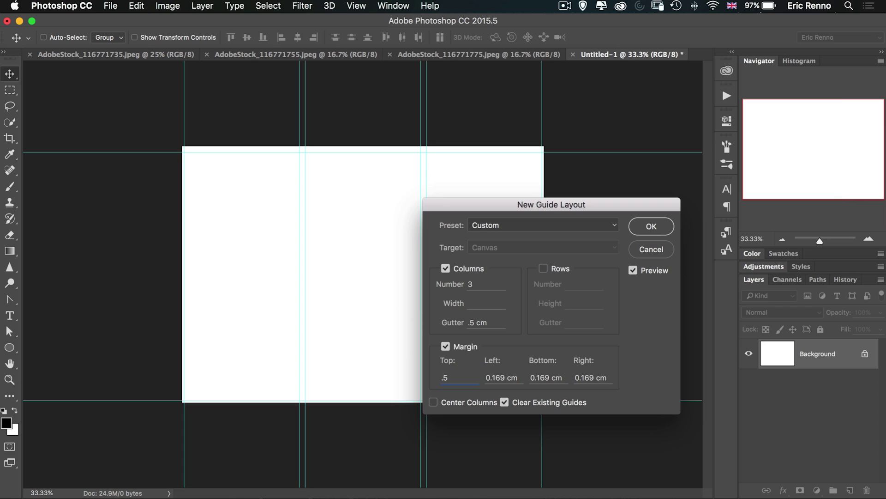
key("Tab")
type(".5")
key("Tab")
type(".5")
key("Tab")
type(".5")
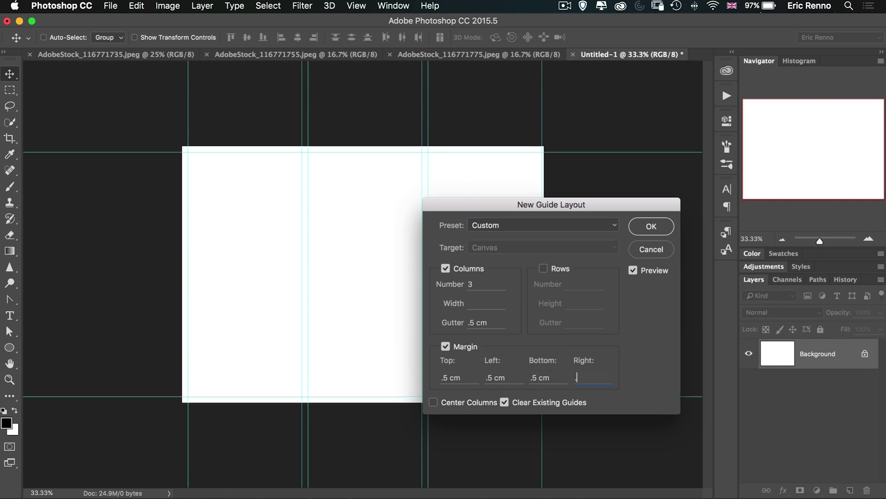
key("Tab")
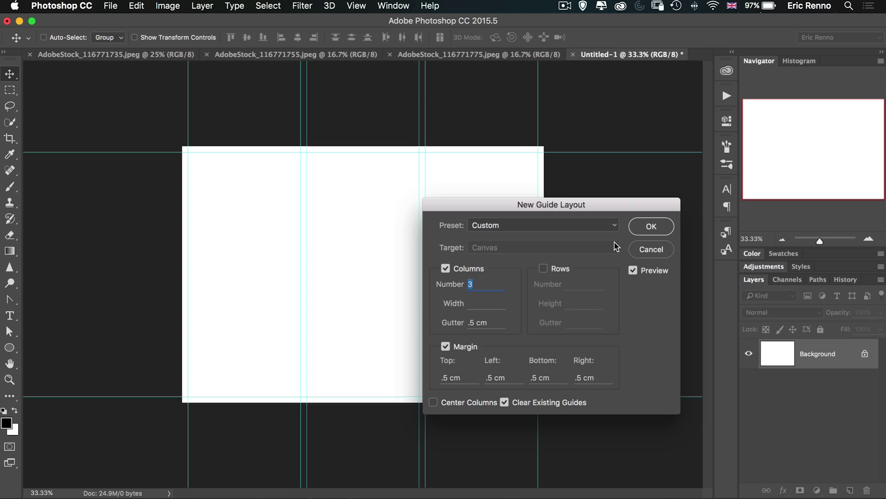
left_click(614, 227)
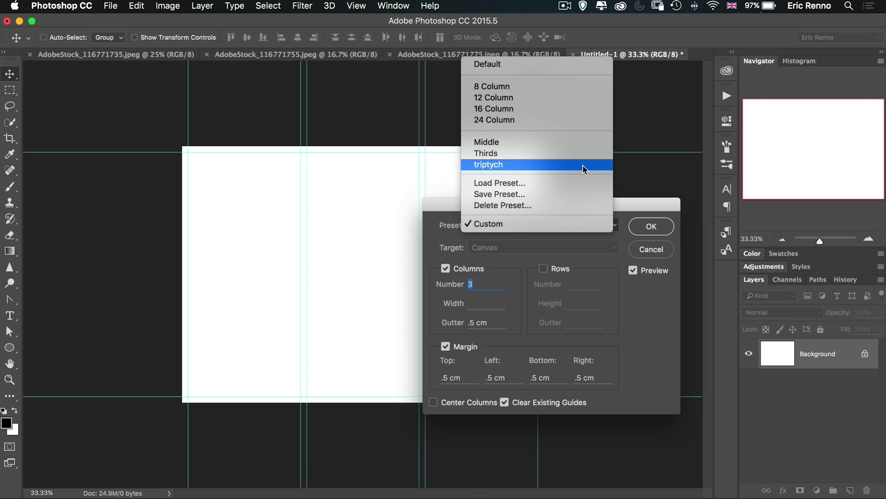
left_click(632, 214)
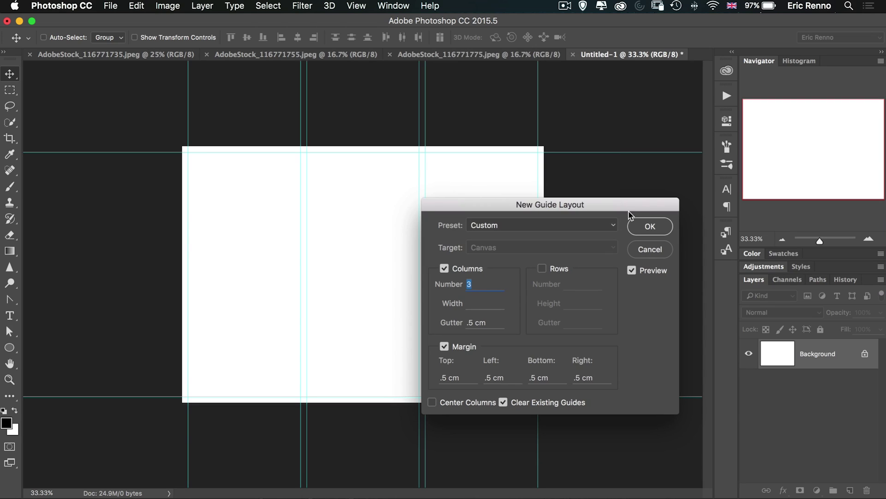
left_click(647, 228)
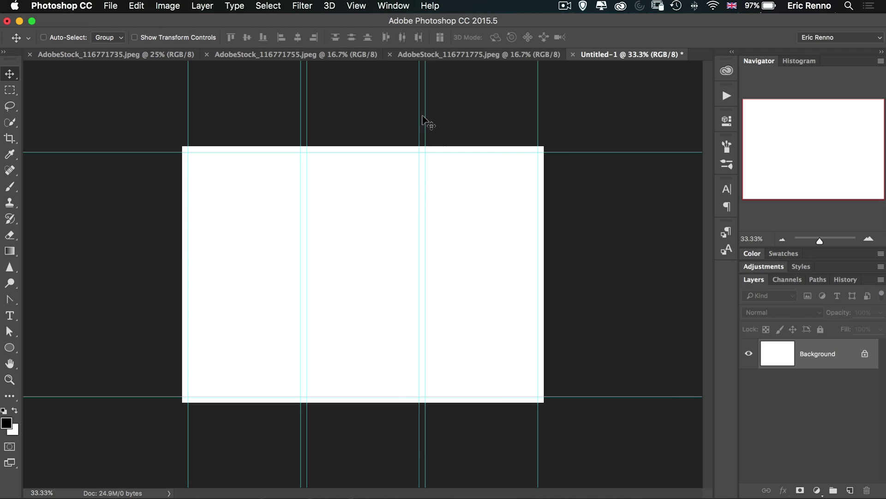
Step: Draw a rectangular marquee selection over the first column, snapped to its surrounding guides
left_click(356, 7)
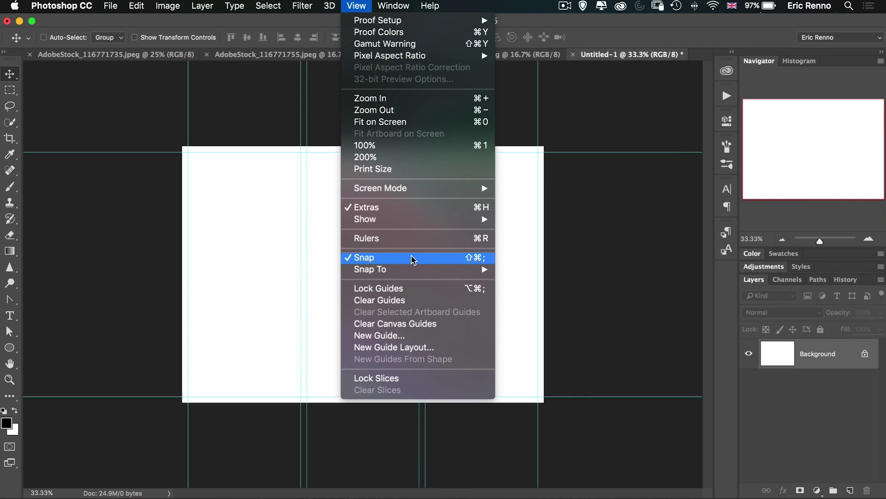
key("Escape")
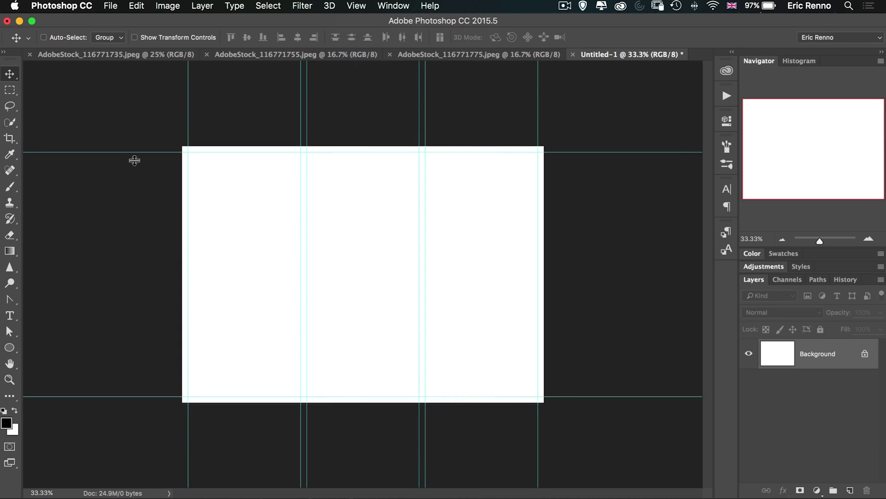
left_click(10, 91)
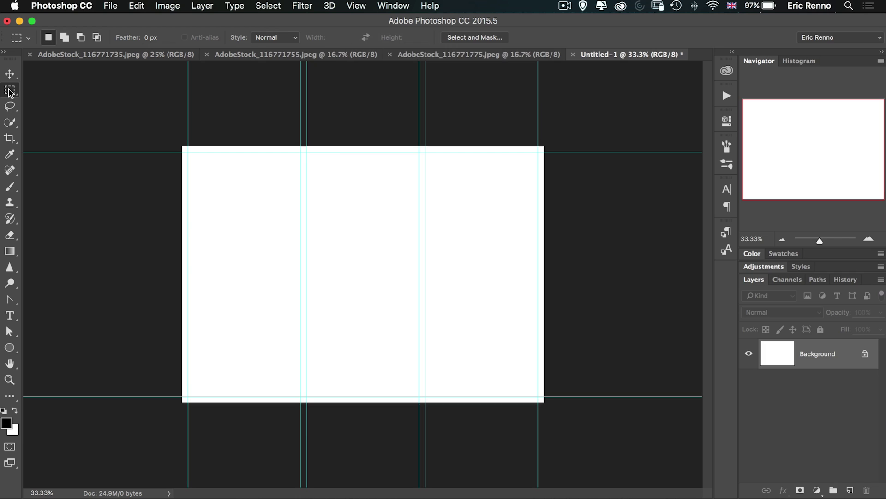
right_click(11, 90)
left_click(41, 88)
left_click_drag(188, 152, 302, 396)
Step: Switch to AdobeStock_116771755.jpeg and select the entire image
left_click(164, 57)
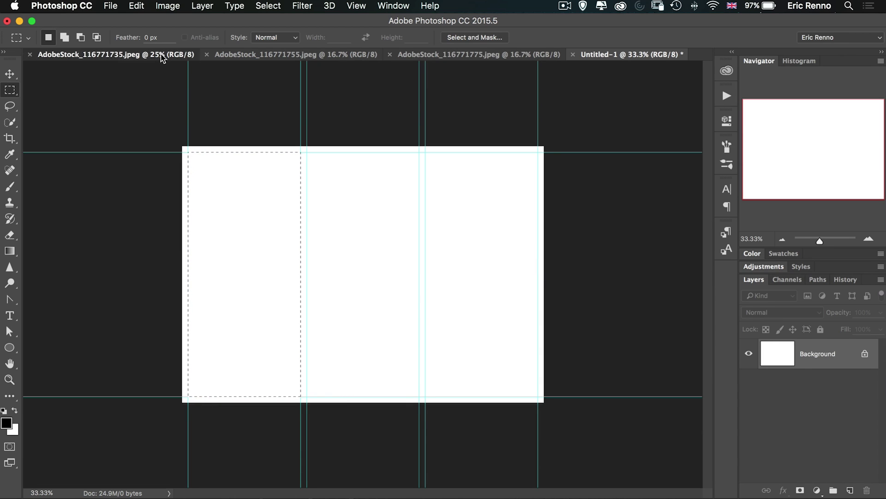
left_click(269, 54)
left_click(427, 53)
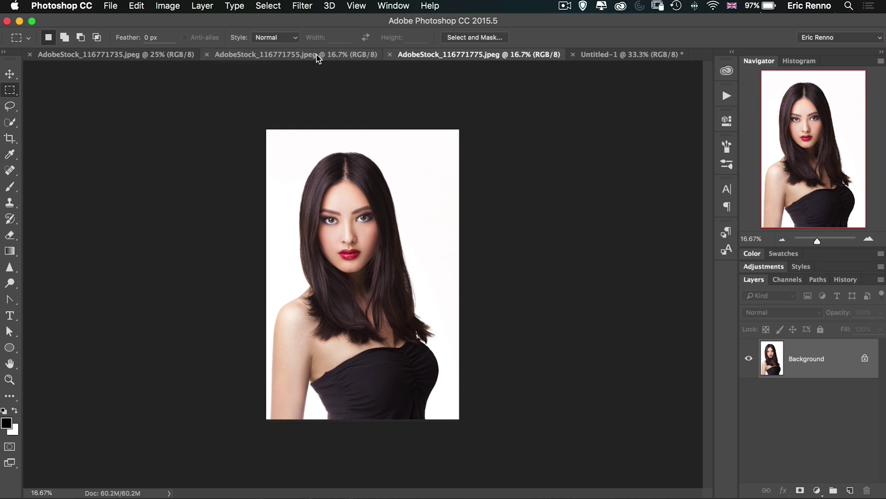
left_click(316, 54)
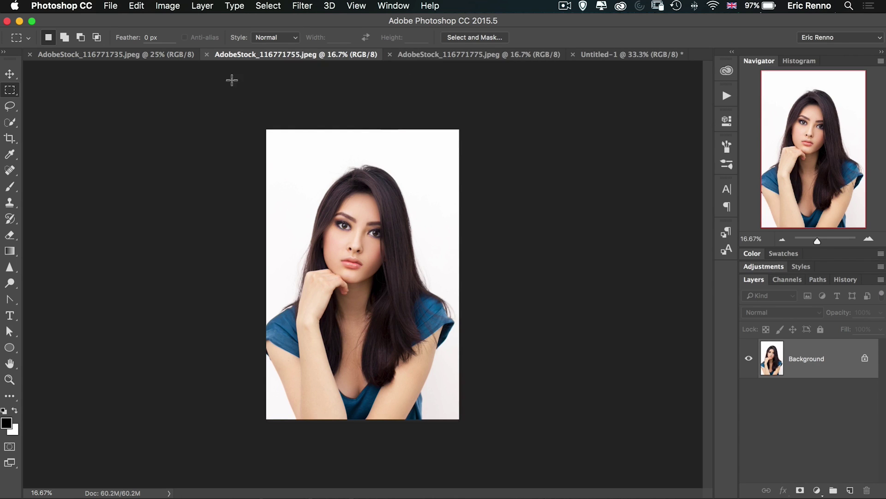
left_click(262, 6)
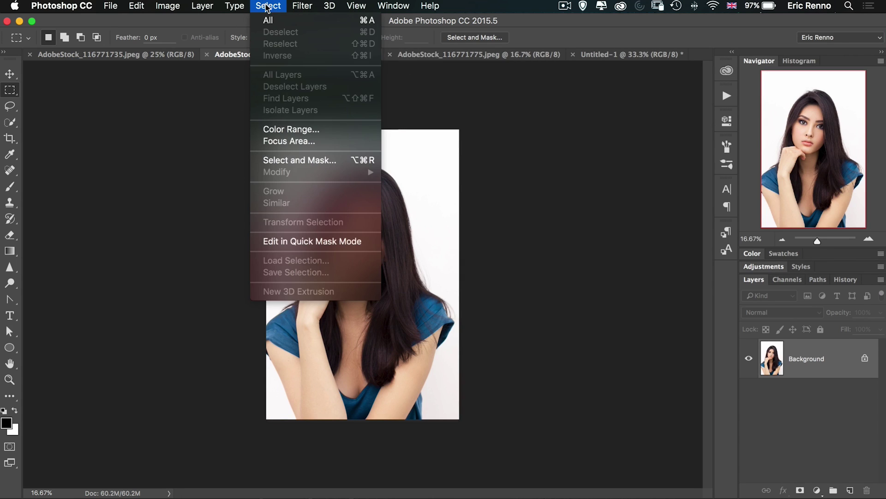
left_click(292, 21)
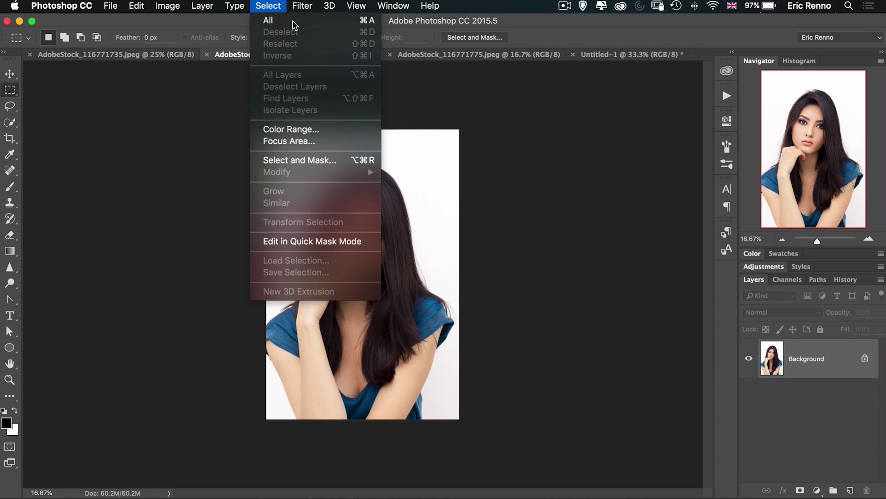
Step: Copy the selected portrait and paste it into the first-column selection of the Untitled-1 document
left_click(137, 7)
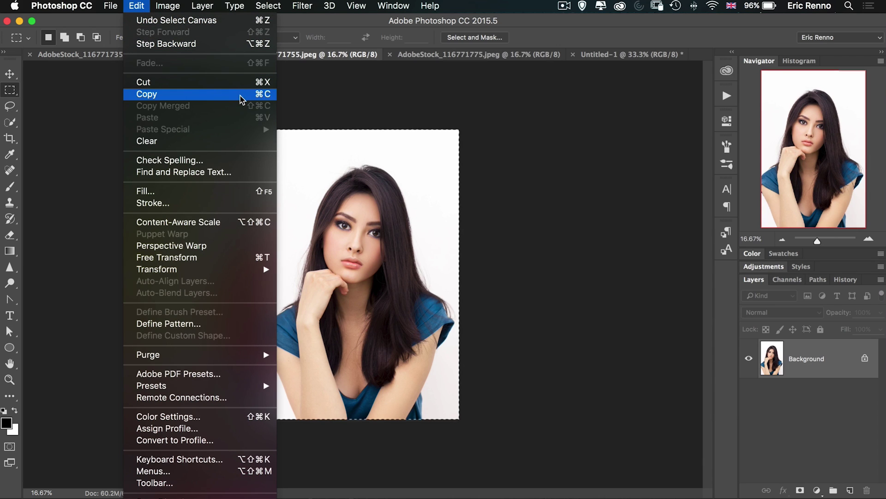
left_click(223, 94)
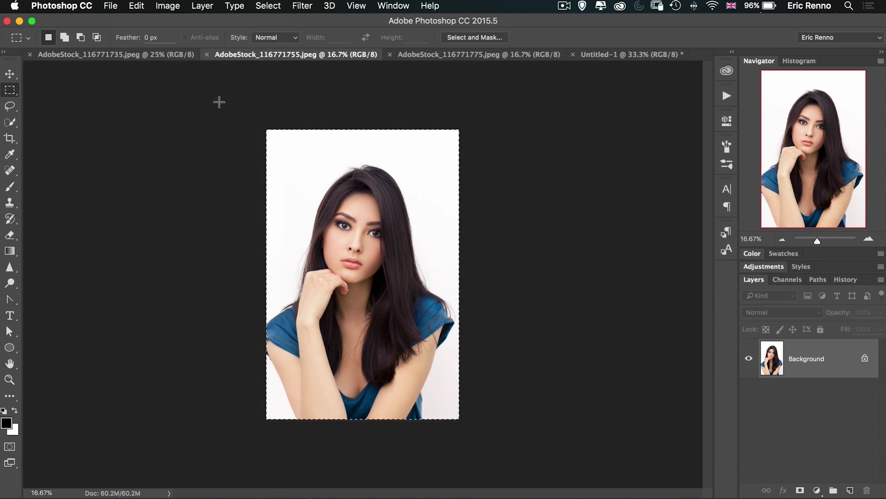
left_click(595, 54)
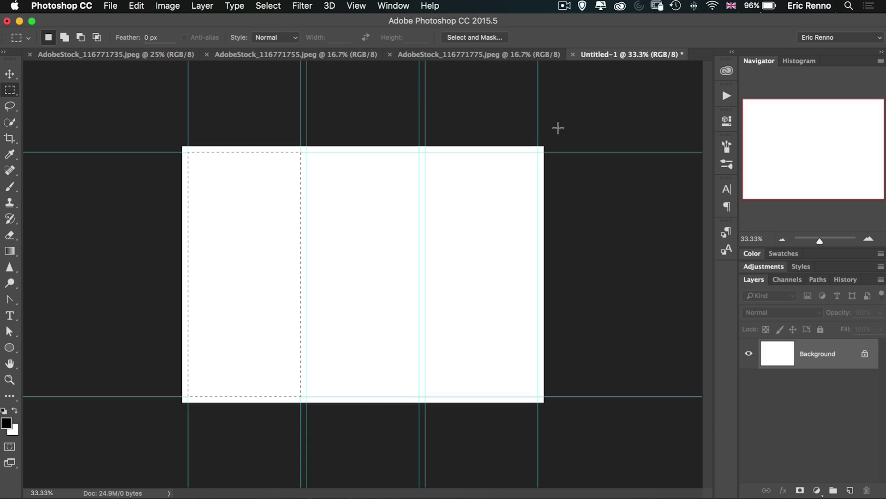
left_click(143, 6)
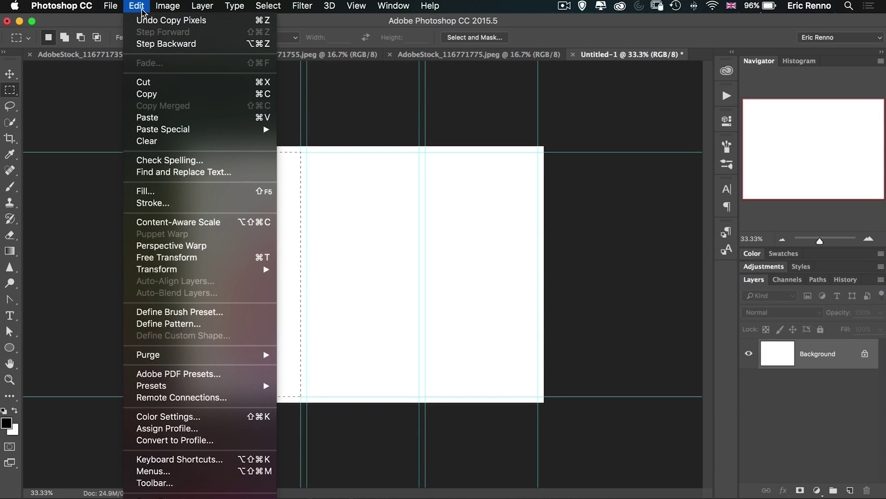
mouse_move(222, 132)
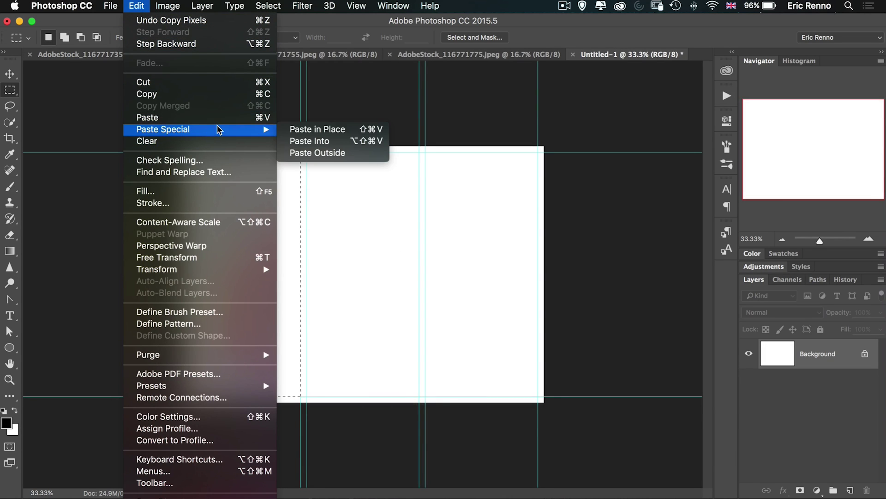
left_click(341, 141)
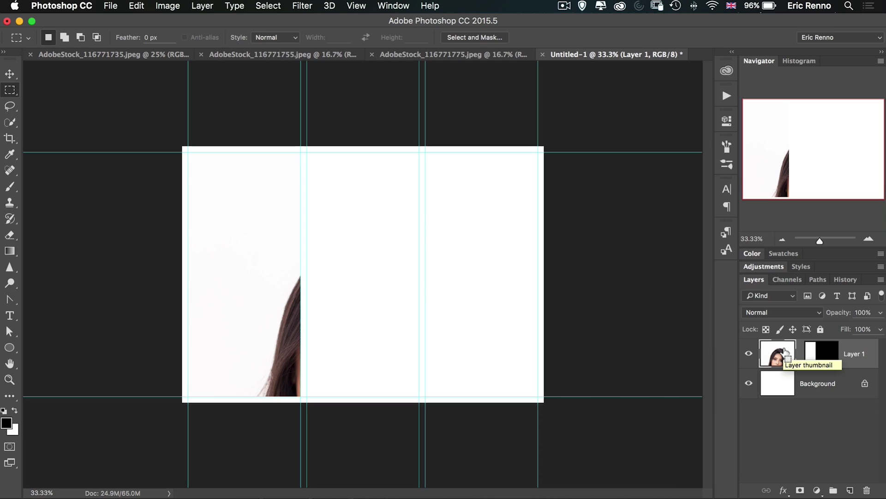
Step: Scale down and reposition the pasted portrait with Free Transform so the model's head and upper body fill the first column
key("super+t")
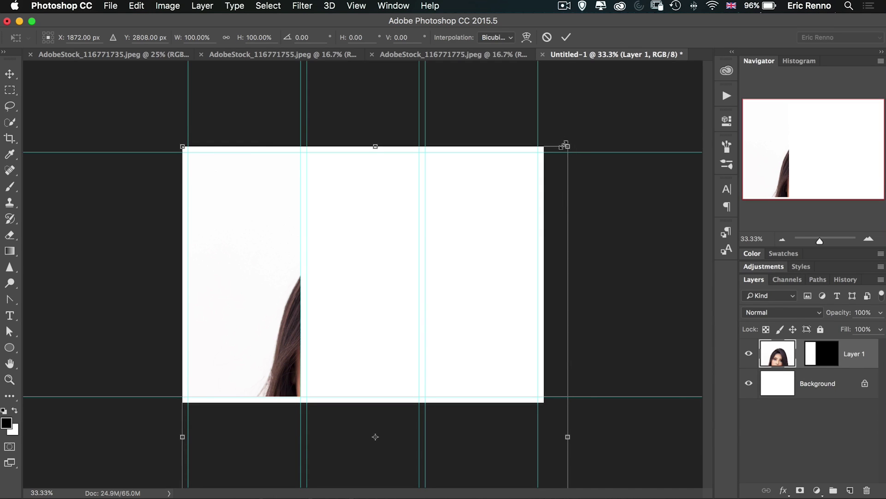
left_click_drag(566, 146, 386, 416)
left_click_drag(295, 441, 234, 148)
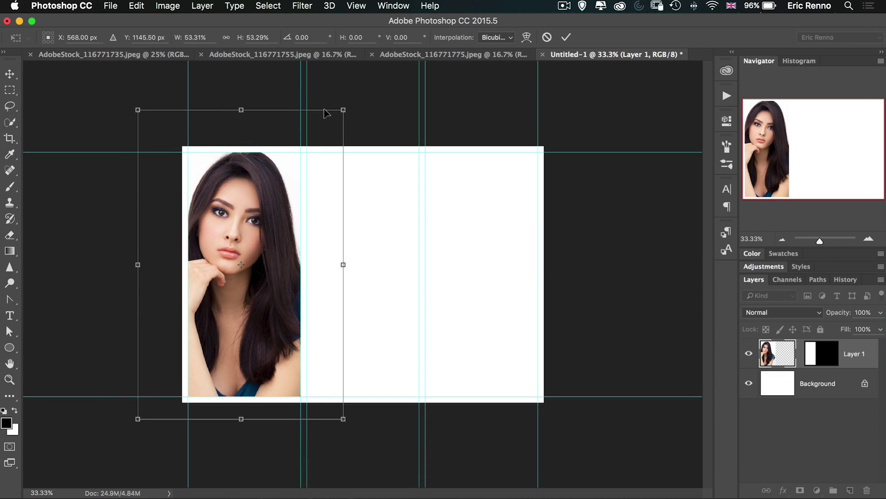
left_click_drag(344, 109, 308, 162)
left_click_drag(272, 260, 287, 217)
left_click_drag(322, 374, 342, 402)
mouse_move(281, 360)
left_mouse_down()
mouse_move(272, 360)
mouse_move(269, 404)
mouse_move(268, 353)
left_mouse_up()
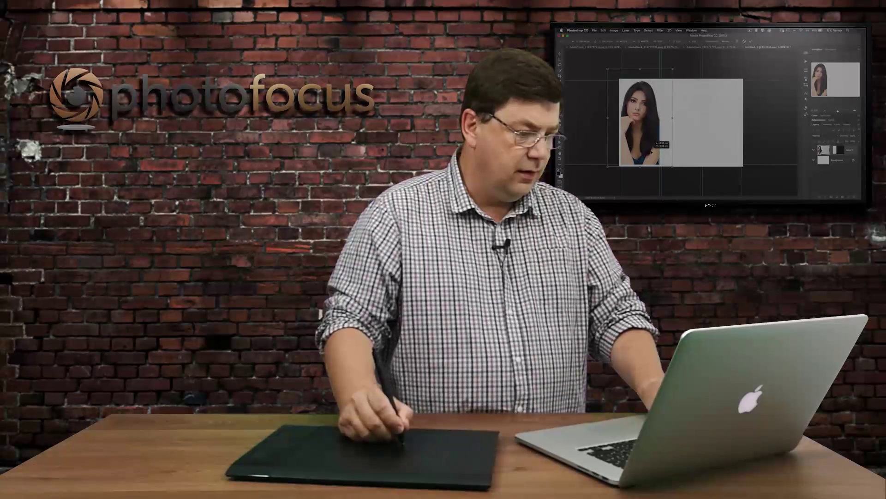
left_click_drag(658, 146, 658, 147)
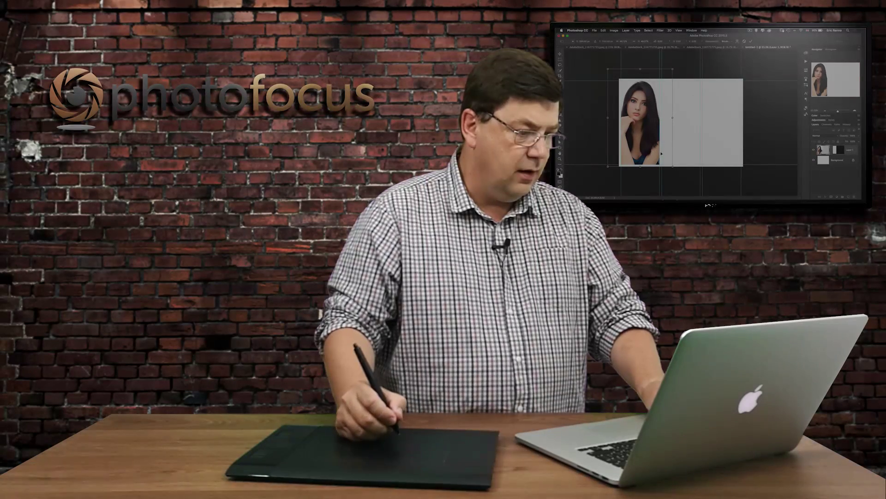
key("Return")
Step: Draw a marquee selection over the second column, snapped to its guides, and copy the entire AdobeStock_116771735.jpeg image
key("m")
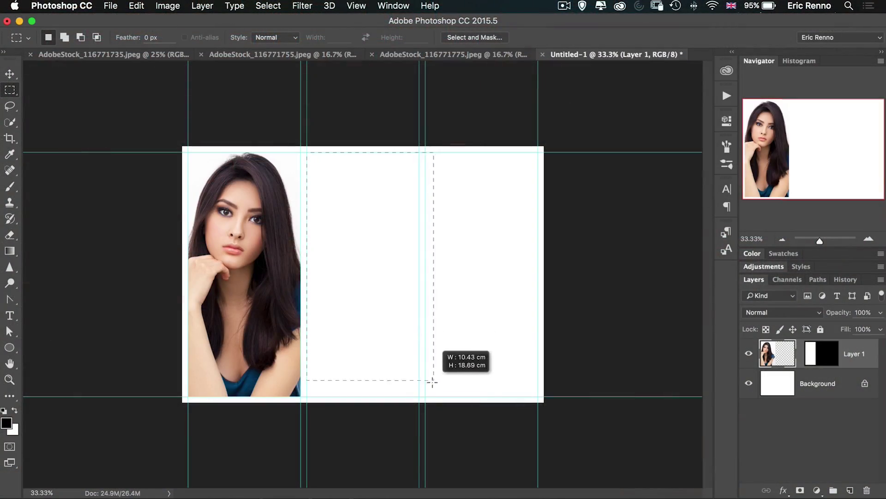
left_click_drag(432, 377, 419, 395)
left_click(111, 54)
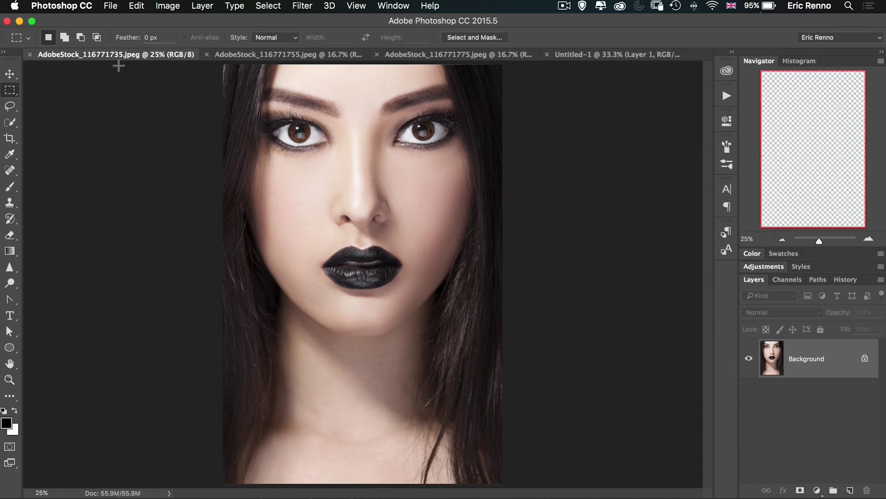
key("super+a")
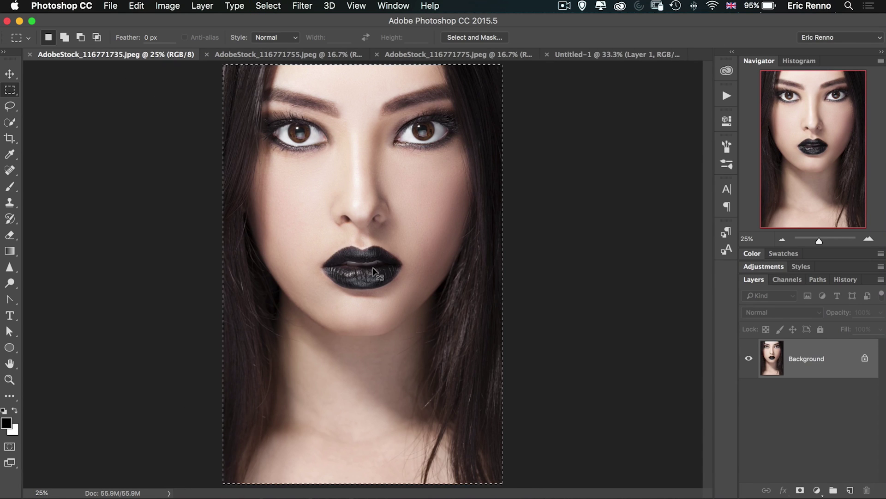
Step: Paste the copied close-up portrait into the second-column selection of Untitled-1
left_click(597, 55)
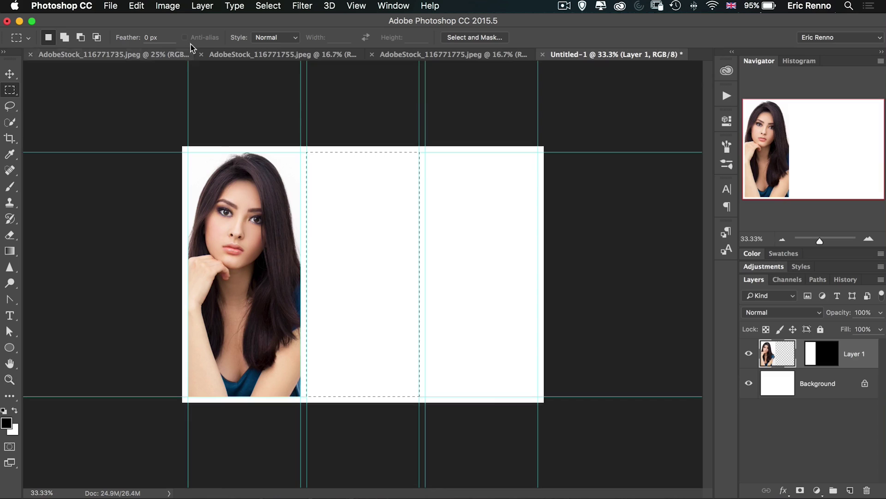
left_click(137, 5)
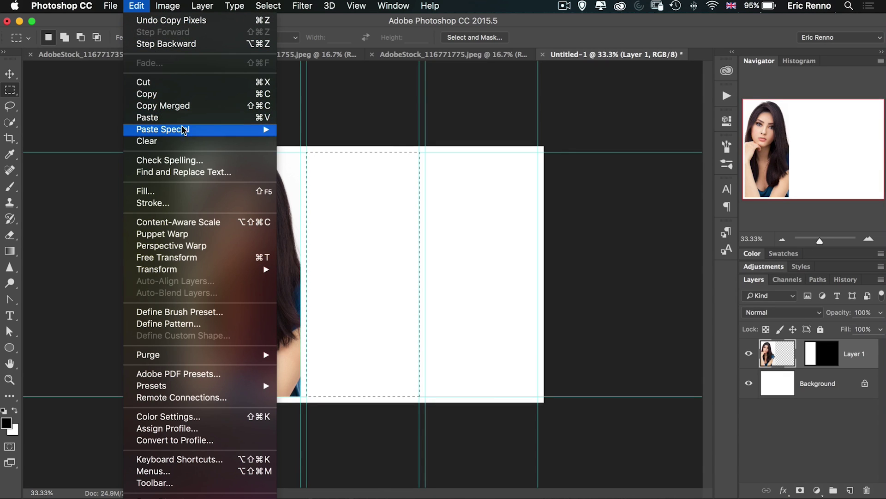
mouse_move(184, 130)
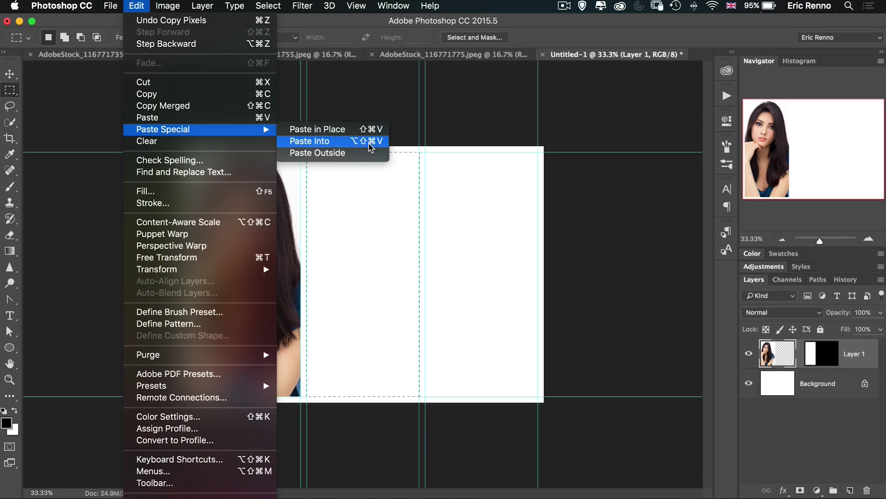
left_click(365, 142)
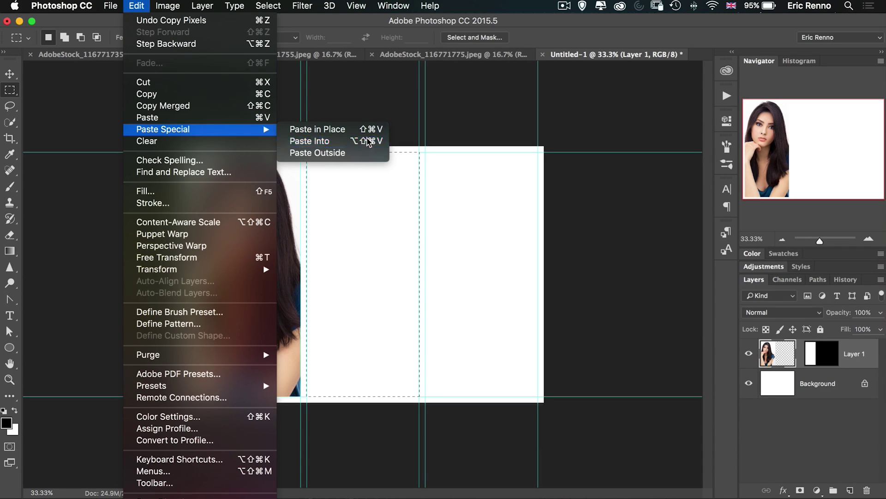
Step: Scale the close-up portrait to about 44.61% with Free Transform and center the face in the second column
key("ctrl+t")
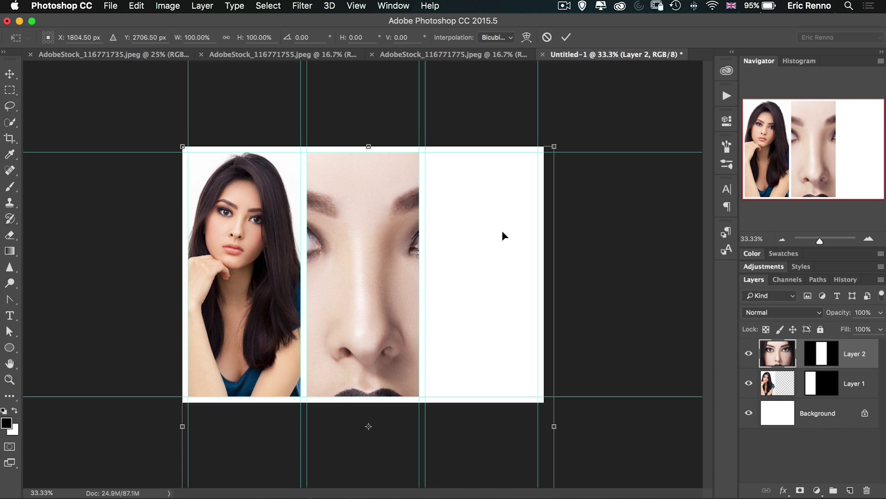
left_click_drag(552, 145, 381, 405)
left_click_drag(275, 460, 356, 179)
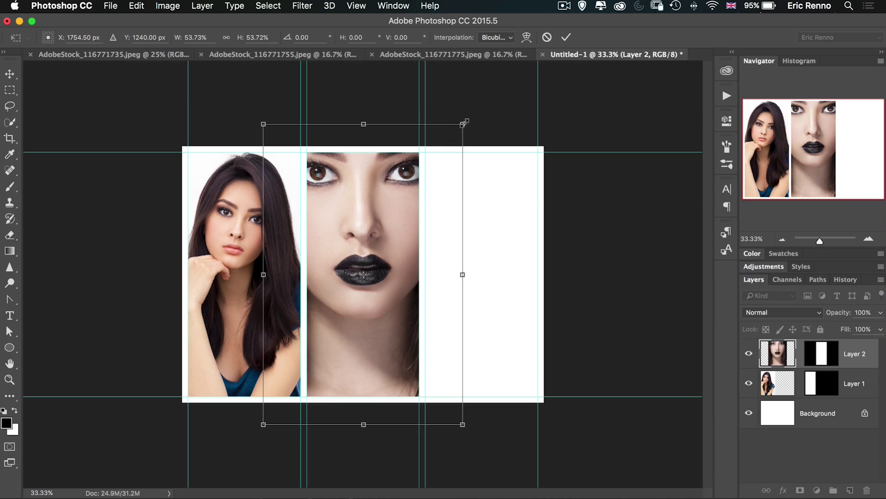
left_click_drag(464, 123, 446, 150)
left_click_drag(391, 294, 396, 295)
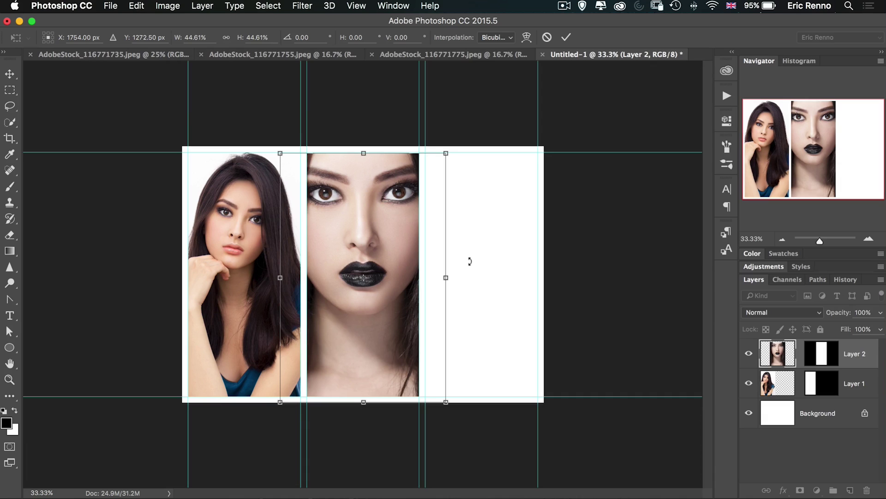
left_click(566, 37)
Step: Copy the entire AdobeStock_116771775.jpeg portrait and paste it into a marquee selection covering the third column of Untitled-1
key("m")
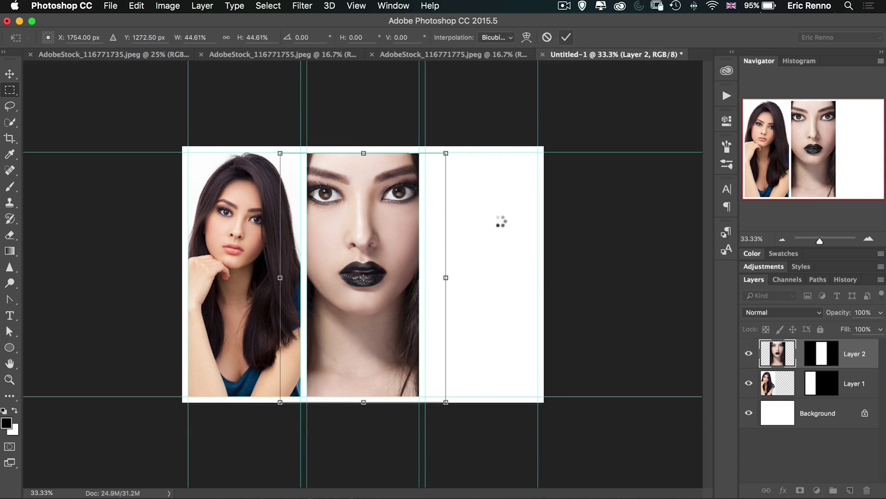
left_click(406, 54)
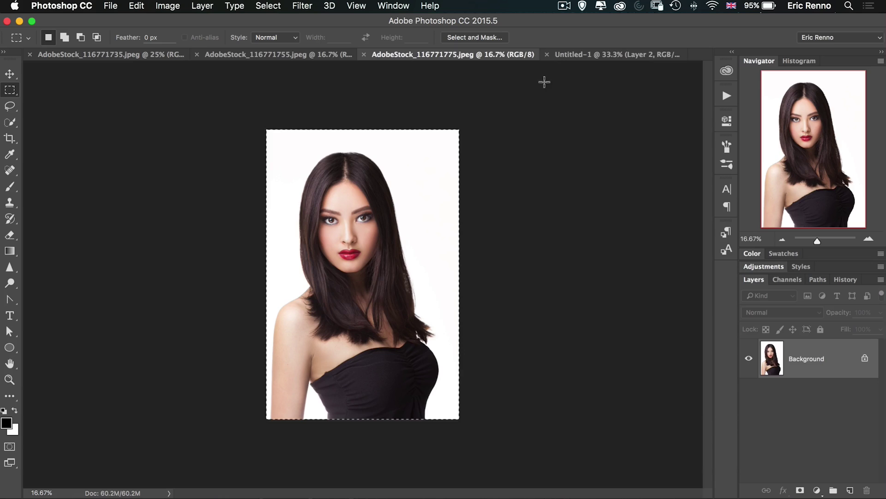
left_click(570, 54)
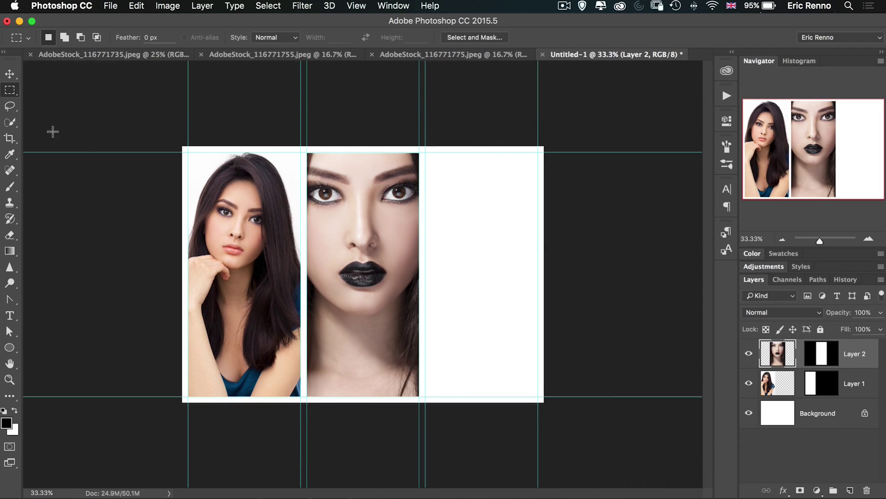
left_click_drag(426, 153, 535, 393)
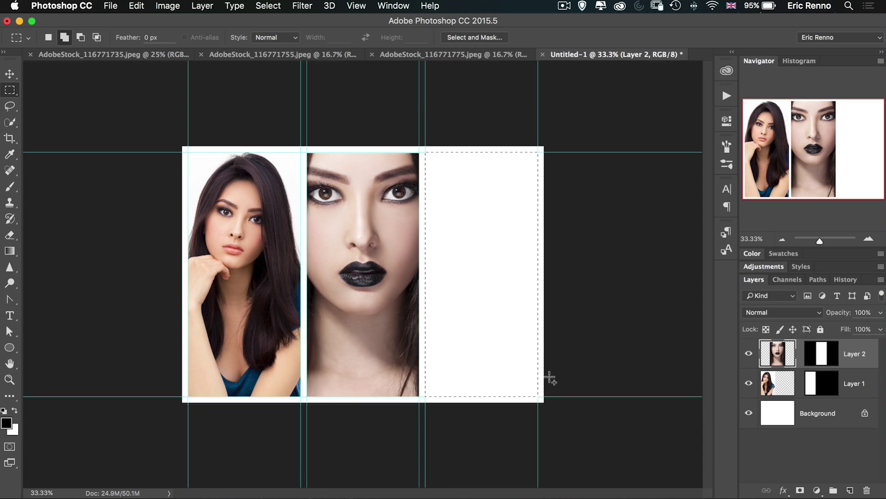
key("super+alt+shift+v")
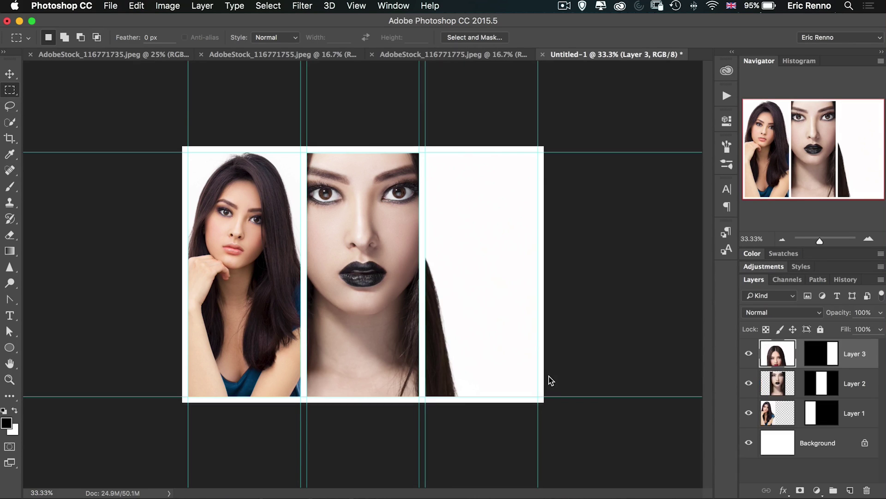
Step: Scale down and reposition the third portrait with Free Transform so the model's head and shoulders fill the third column
key("super+t")
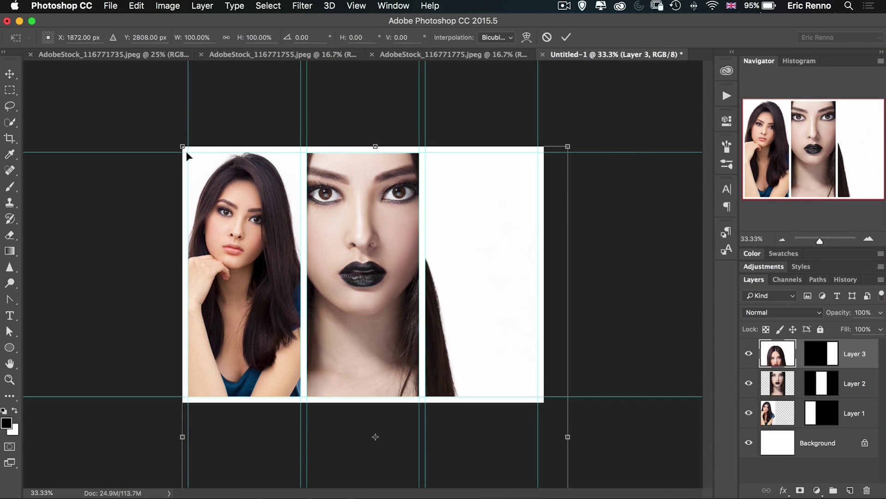
left_click_drag(181, 147, 520, 145)
left_click_drag(583, 127, 570, 146)
left_click_drag(499, 266, 509, 247)
left_click(566, 38)
key("m")
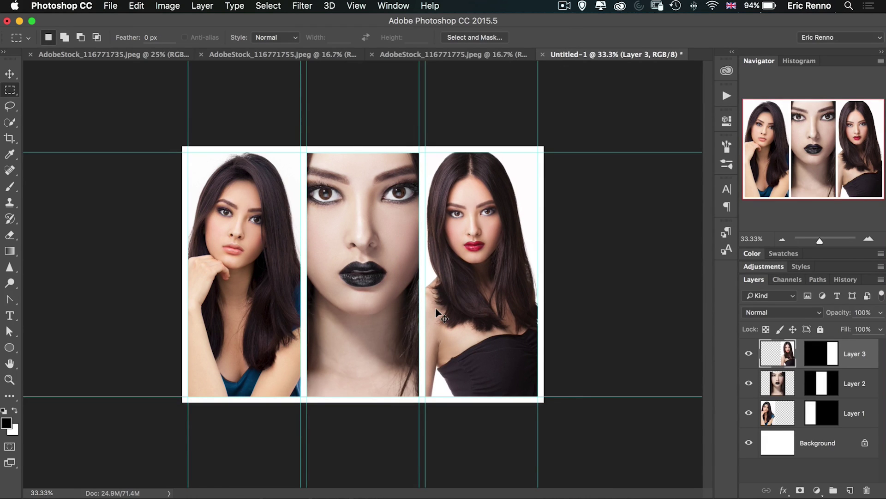
Step: Enlarge the triptych view to 50% and hide the guides
scroll(437, 314, "up", 3)
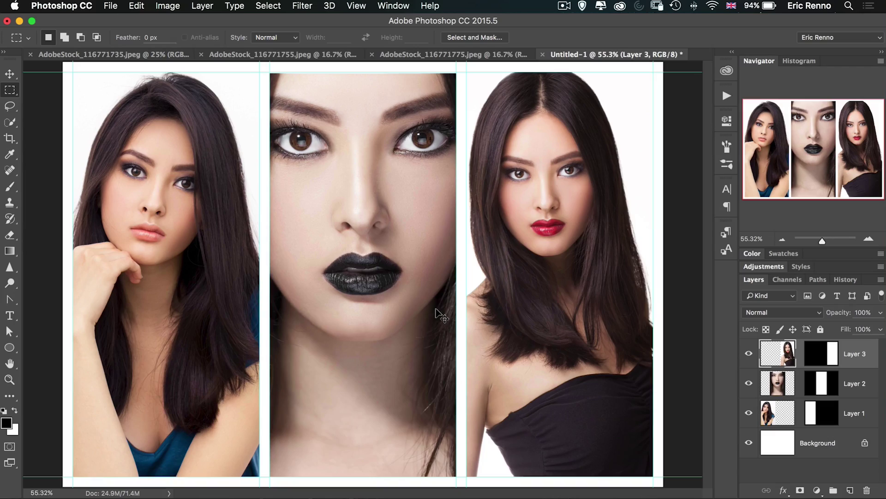
key("super+minus")
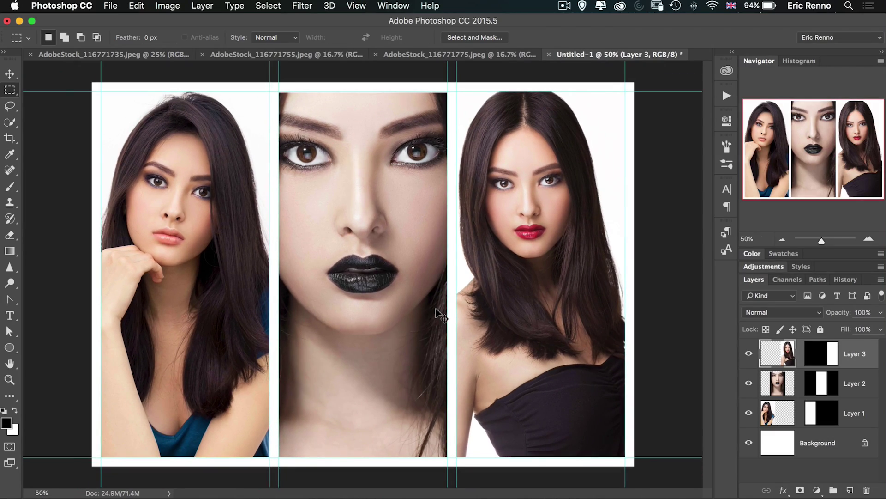
key("super+minus")
key("super+plus")
key("super+semicolon")
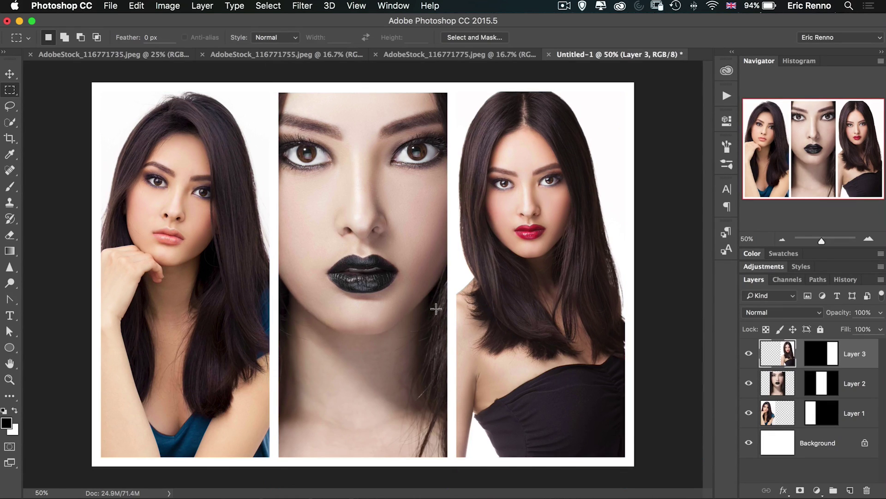
Step: Enable a Stroke effect on Layer 1 and set its color to black (000000)
double_click(871, 413)
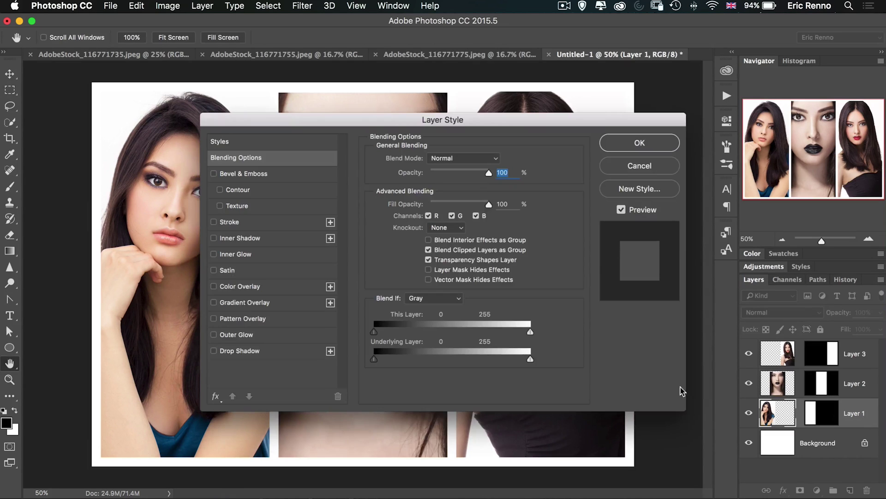
left_click(231, 222)
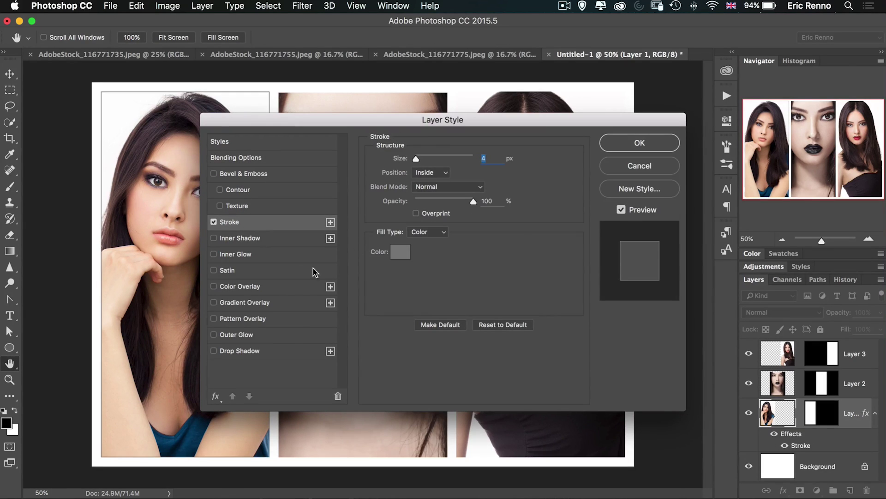
left_click(400, 253)
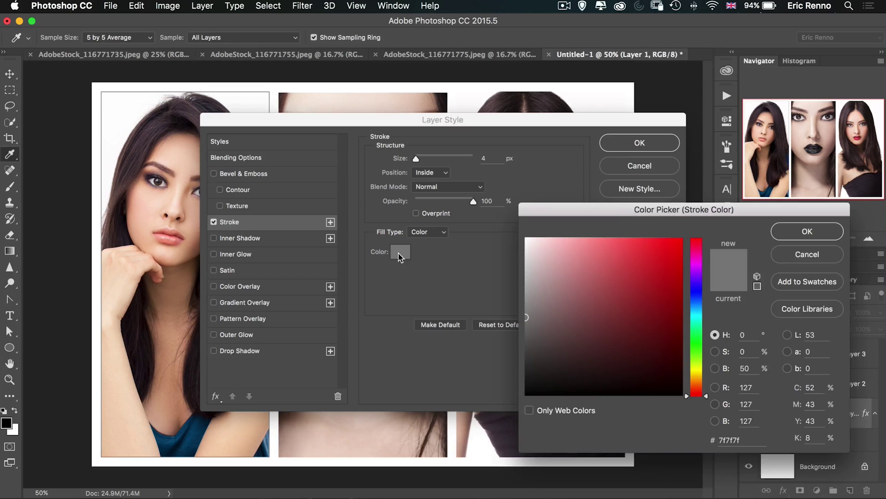
left_click_drag(536, 358, 527, 430)
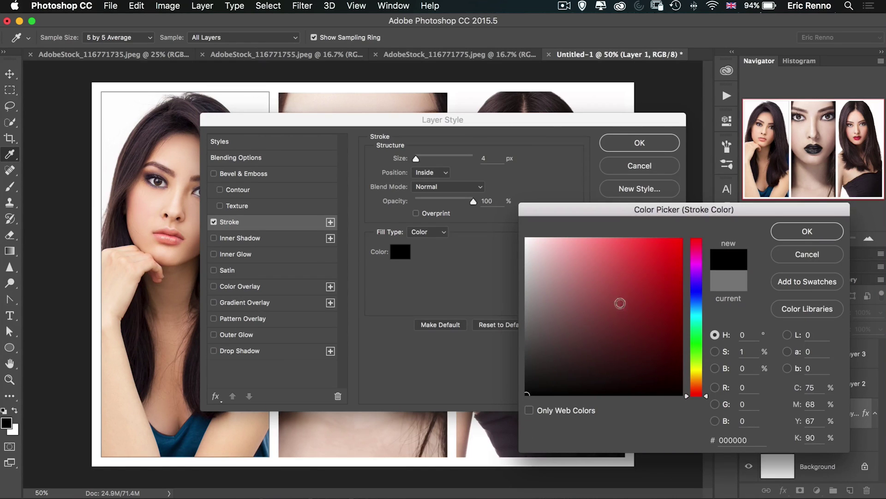
left_click(807, 230)
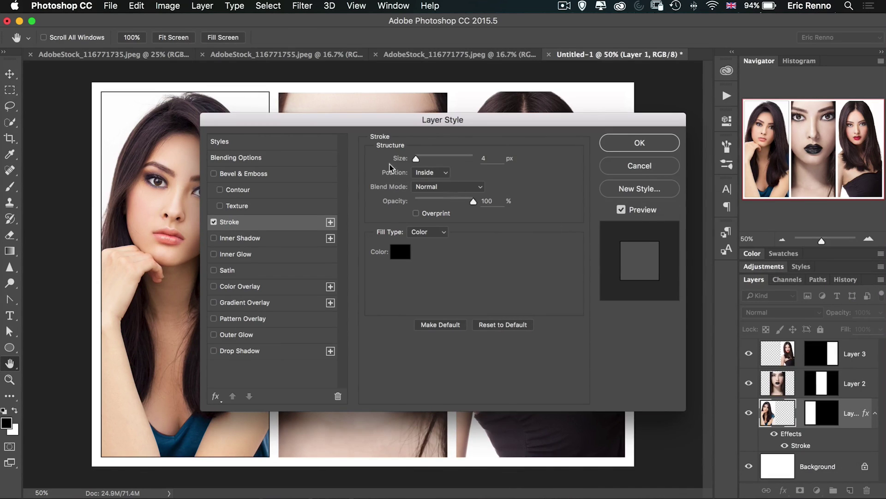
Step: Set the Layer 1 stroke size to 3 px and apply the layer style
key("Down")
key("Down")
key("Up")
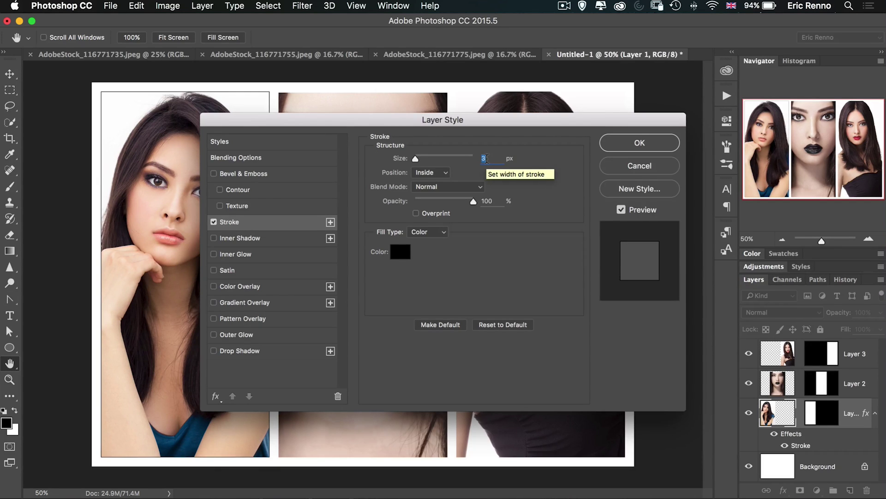
left_click(627, 144)
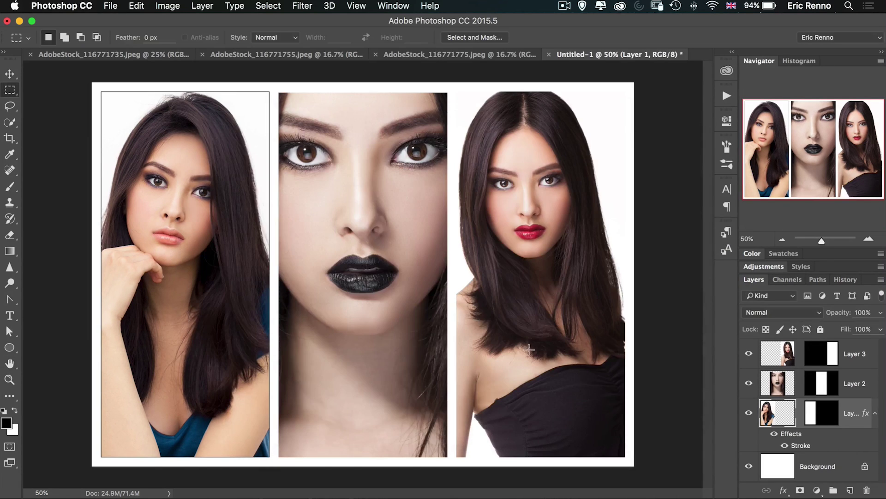
Step: Copy the stroke layer style from Layer 1 and paste it onto Layer 2 and Layer 3 together
right_click(867, 413)
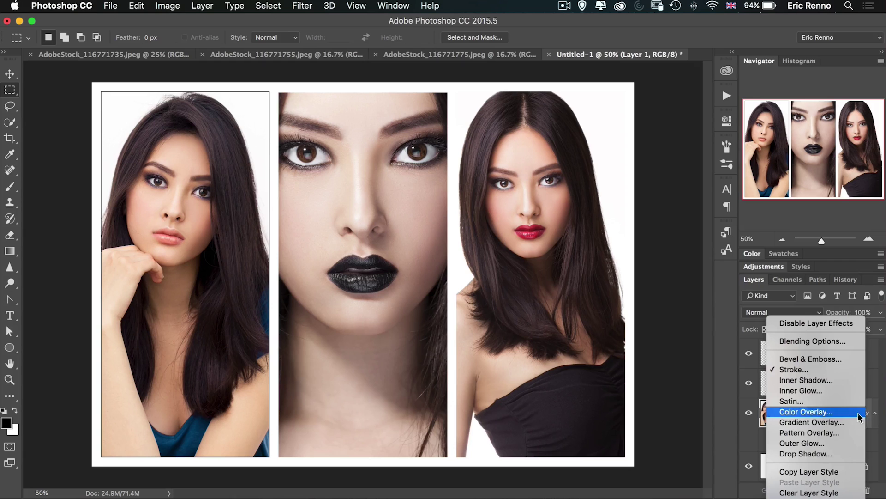
left_click(834, 470)
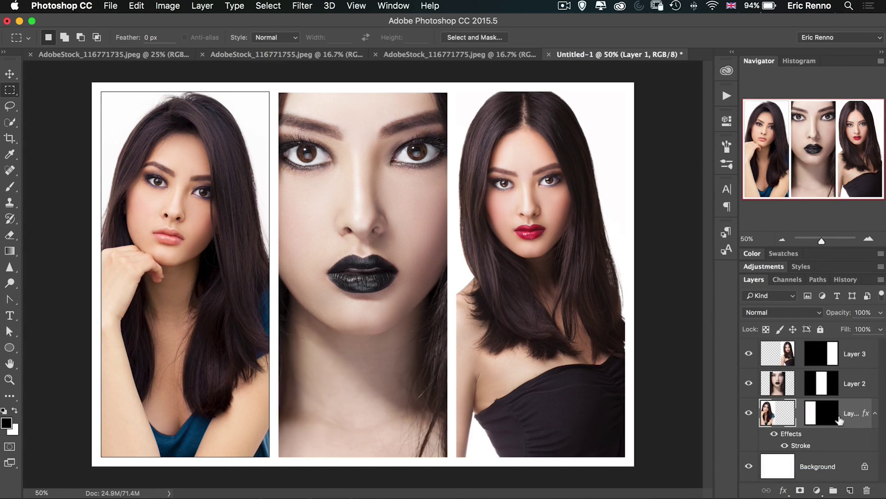
left_click(864, 385)
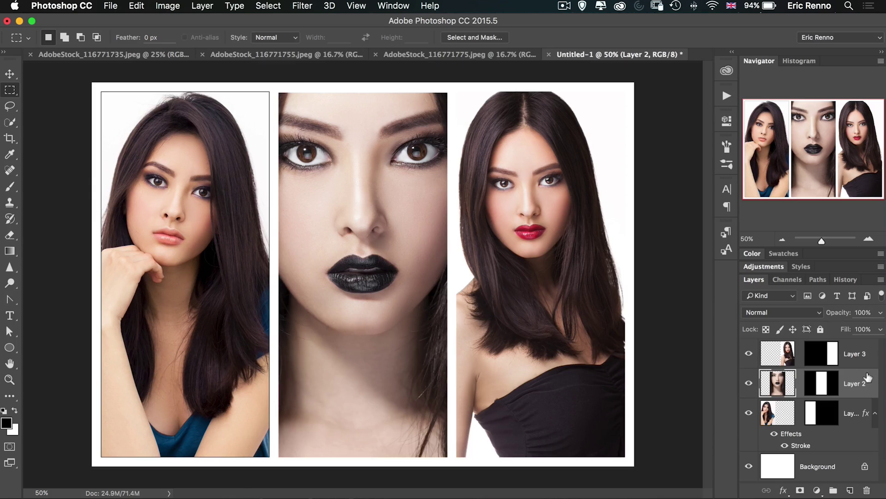
left_click(860, 355, "shift")
right_click(857, 355)
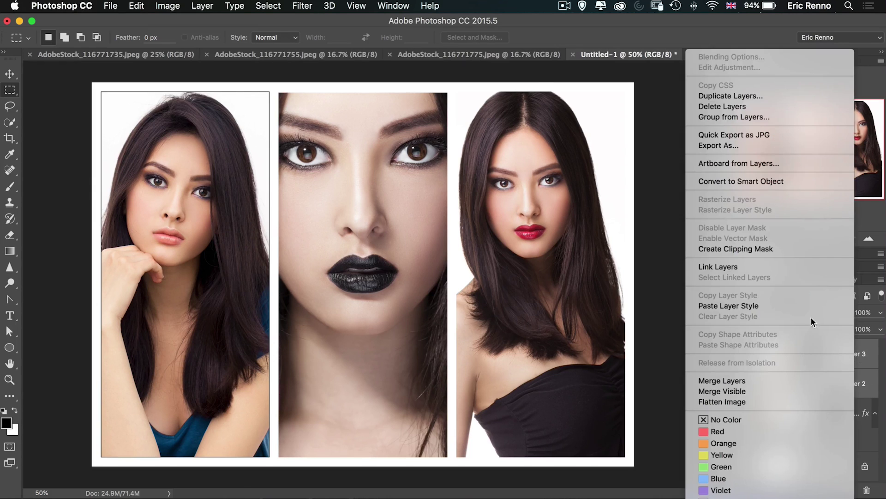
left_click(766, 306)
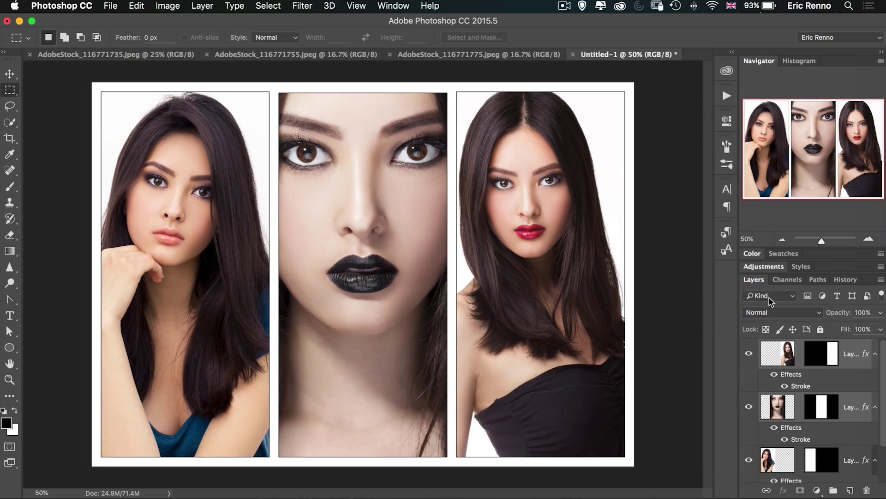
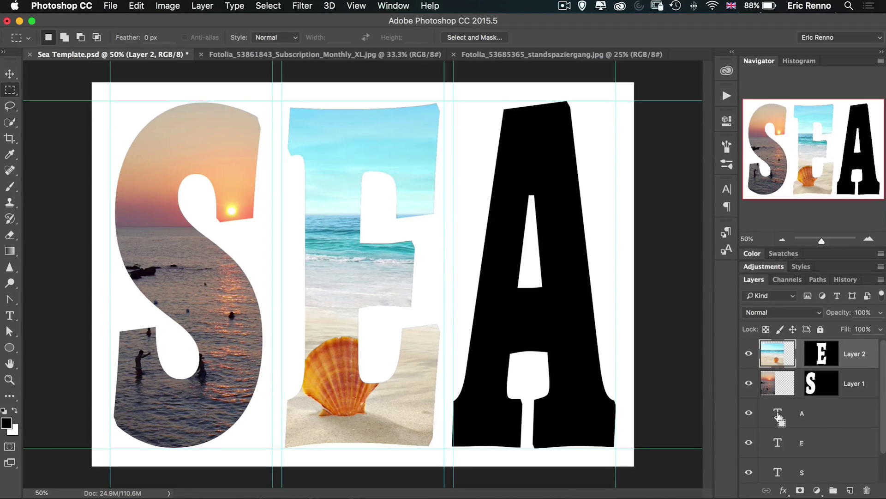
Step: Copy all of Fotolia_53685365_standspaziergang.jpg and paste it into a selection loaded from the A text layer in Sea Template.psd
left_click(779, 417, "super")
left_click(493, 58)
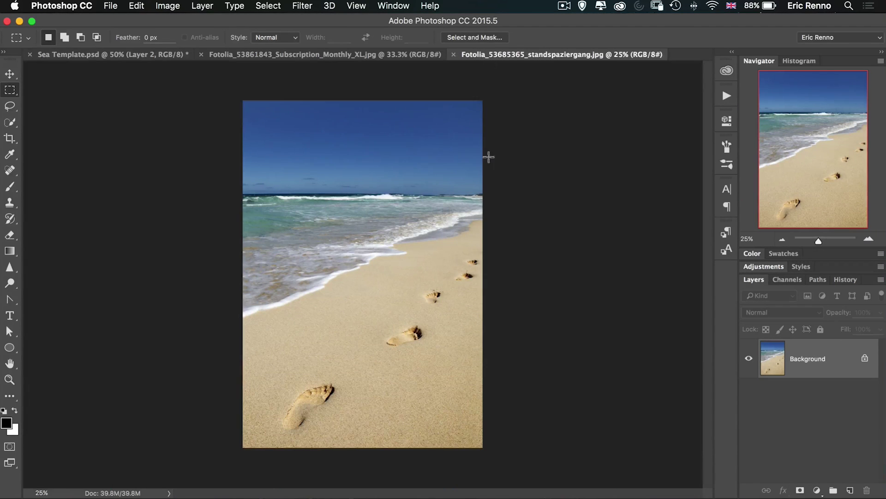
key("super+a")
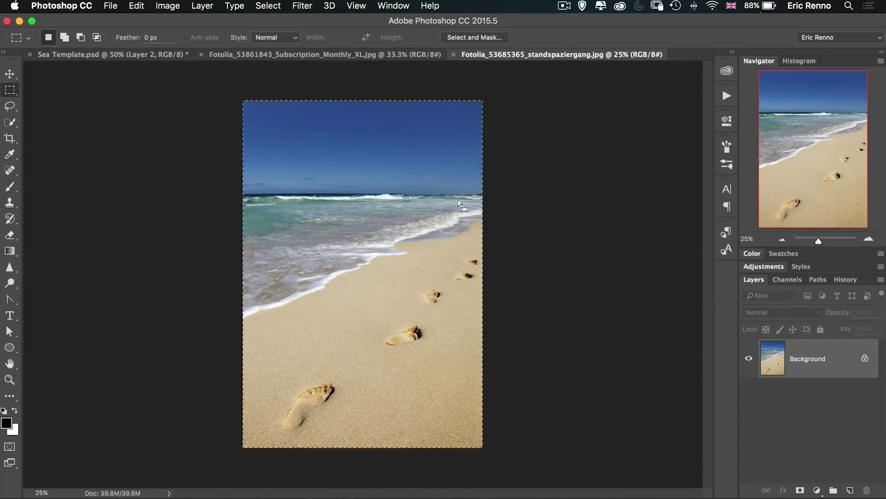
left_click(111, 59)
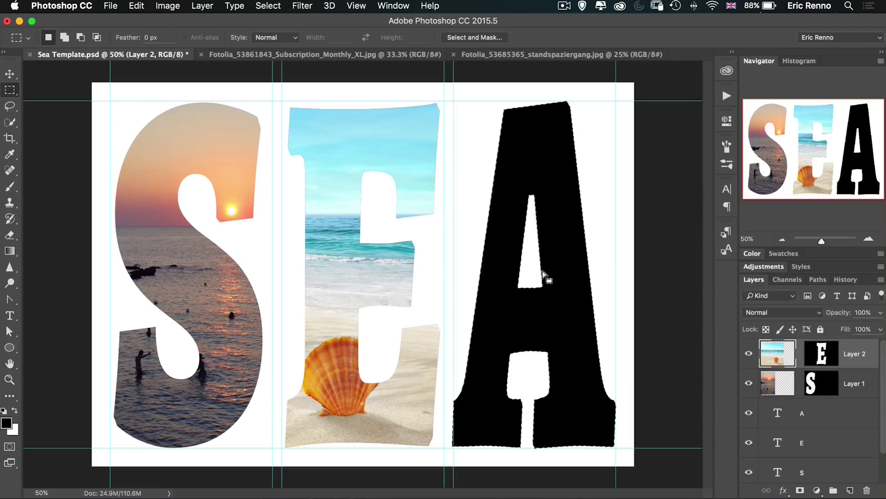
key("super+alt+shift+v")
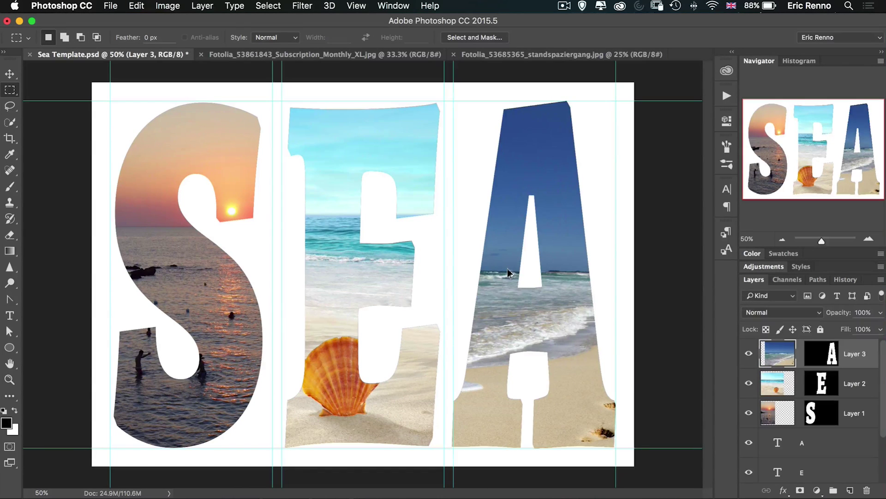
Step: Scale the footprints beach image to 84.25% with Free Transform and align its upper-right corner with the guides around the A
key("super+t")
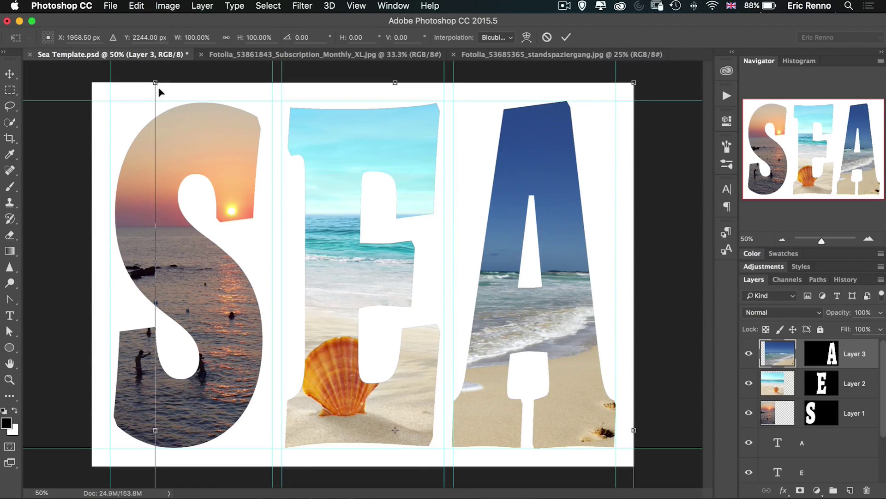
left_click_drag(155, 84, 258, 133)
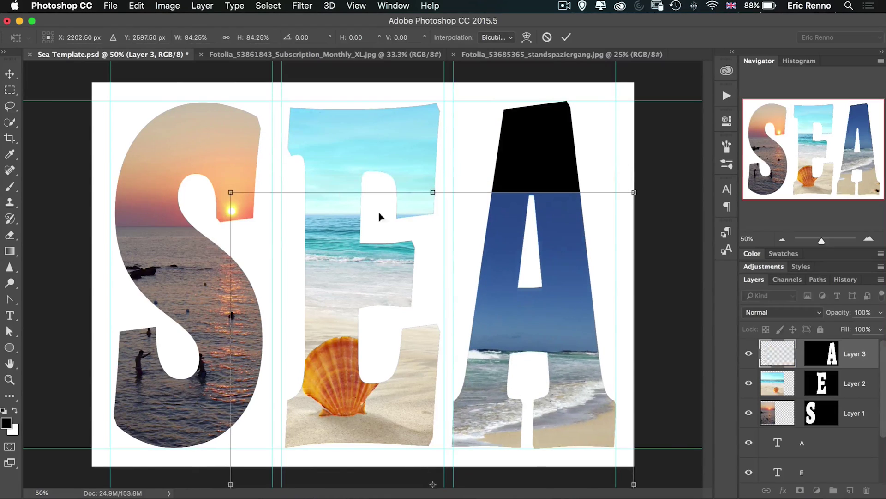
left_click_drag(586, 227, 589, 201)
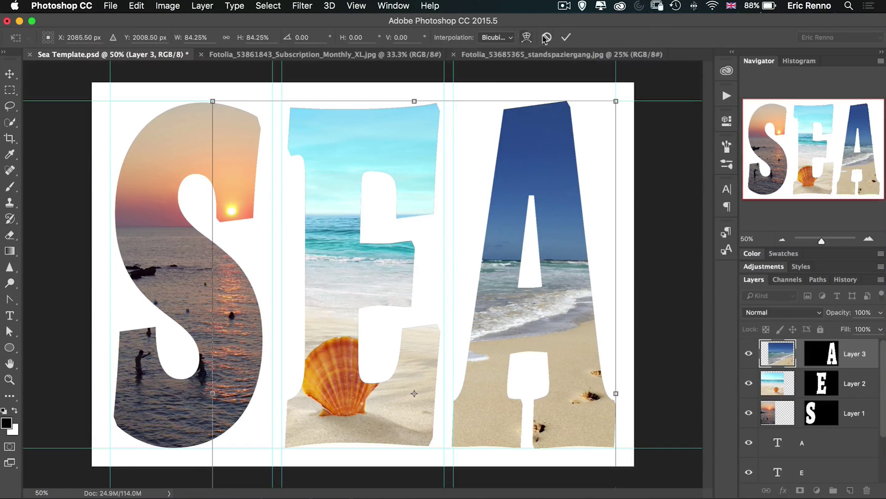
left_click(567, 37)
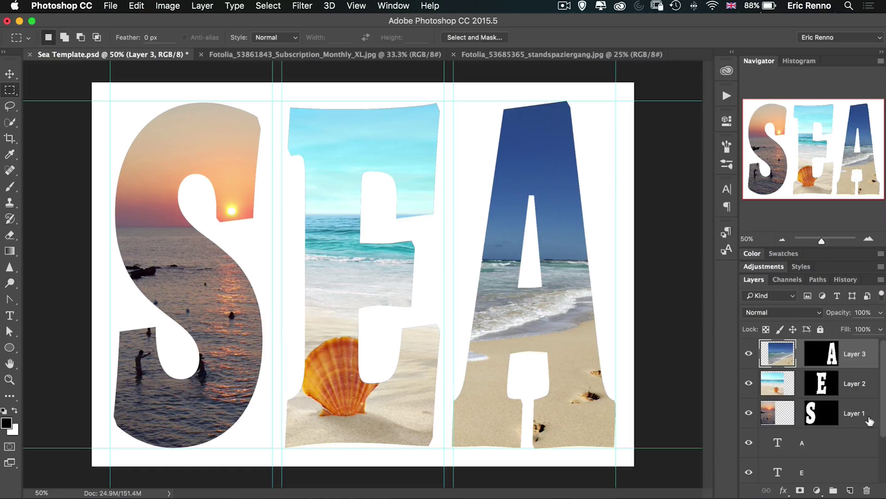
Step: Enable a black 3 px inside Stroke effect on Layer 1, the sunset-filled S
double_click(854, 413)
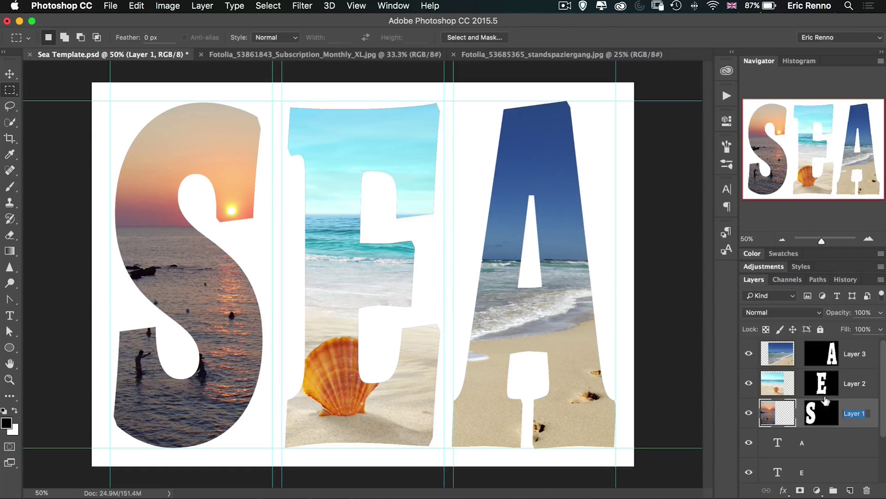
double_click(871, 416)
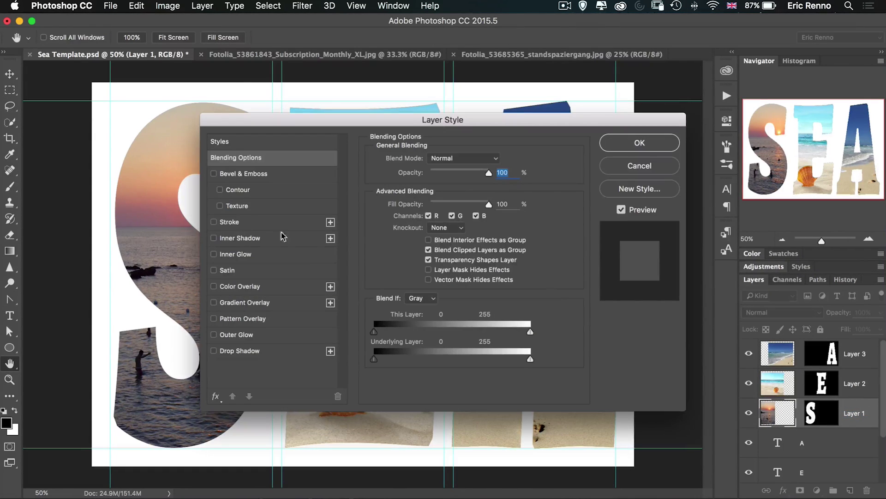
left_click(228, 222)
left_click_drag(277, 124, 430, 65)
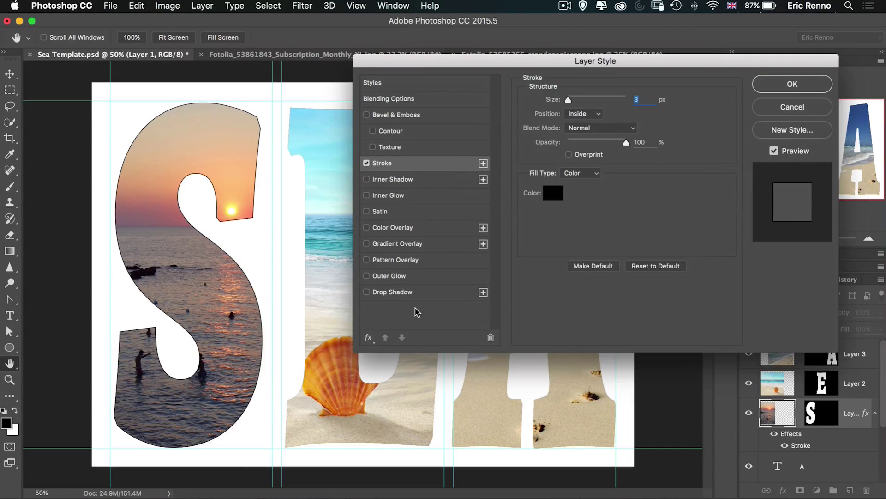
Step: Add a Multiply drop shadow to the S with 47% opacity, 140° angle, 31 px distance and 33 px size
left_click(412, 293)
left_click_drag(231, 374, 231, 374)
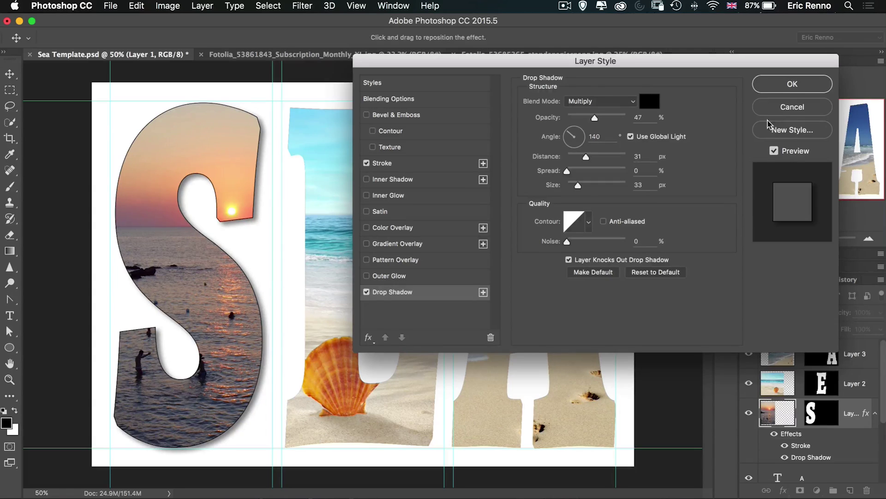
left_click(787, 88)
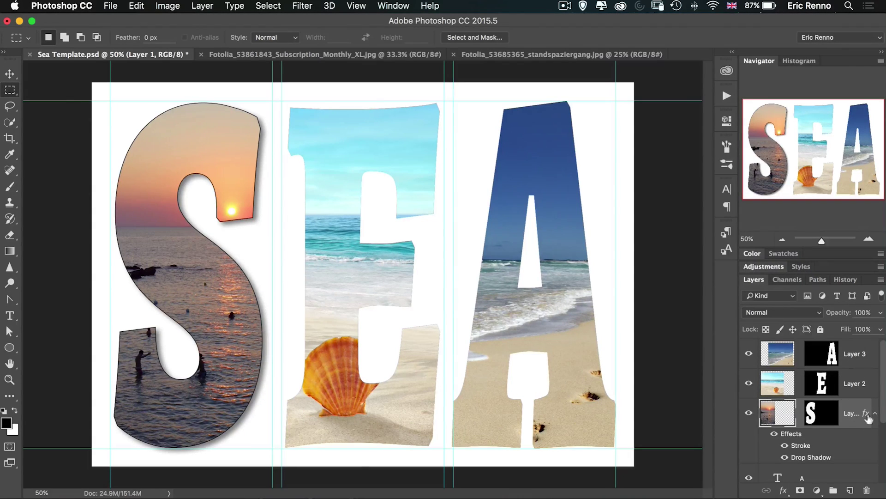
Step: Copy the Stroke and Drop Shadow effects from Layer 1 to Layer 2 and Layer 3
left_click_drag(867, 416, 863, 344)
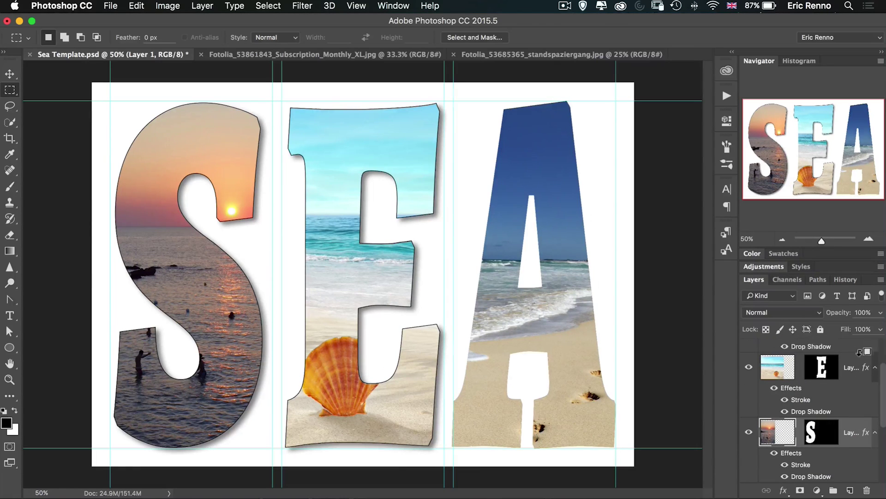